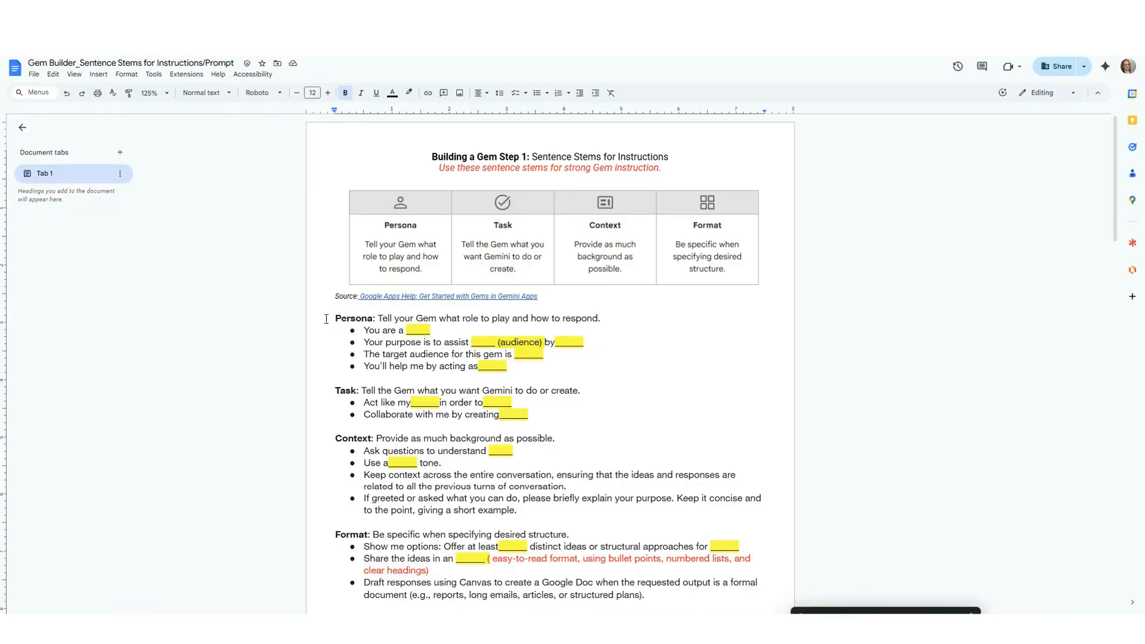
- Highlight and review the Persona and Task sections of the Gem Builder template
mouse_move(327, 319)
mouse_down()
mouse_move(545, 358)
mouse_move(528, 370)
mouse_move(438, 366)
mouse_move(322, 322)
mouse_up()
click(529, 371)
click(361, 391)
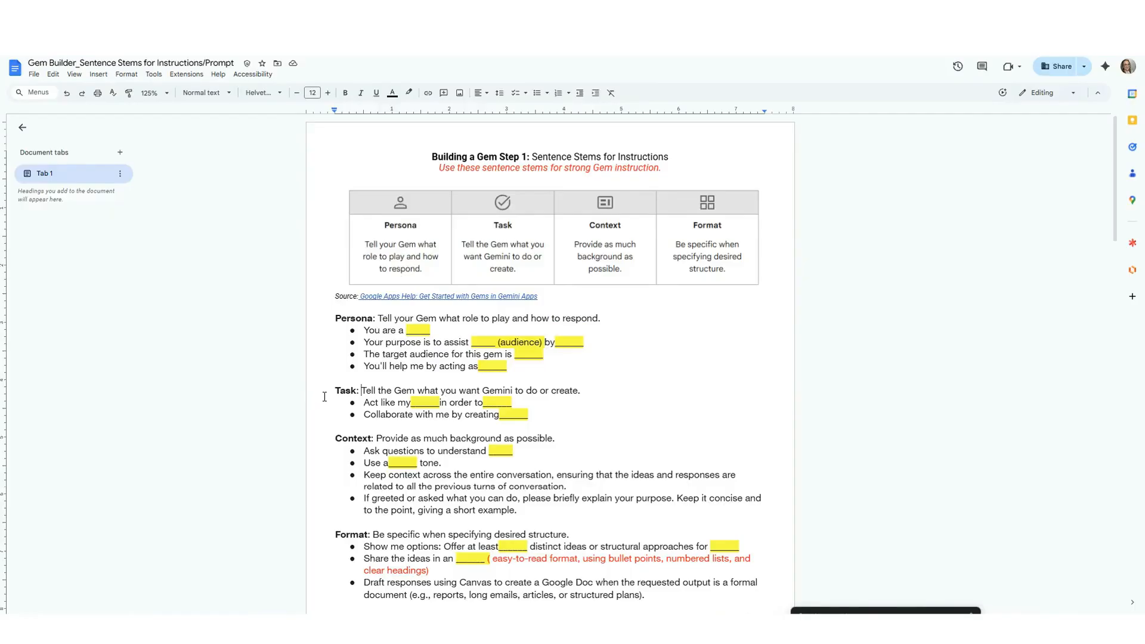
drag(327, 391, 551, 410)
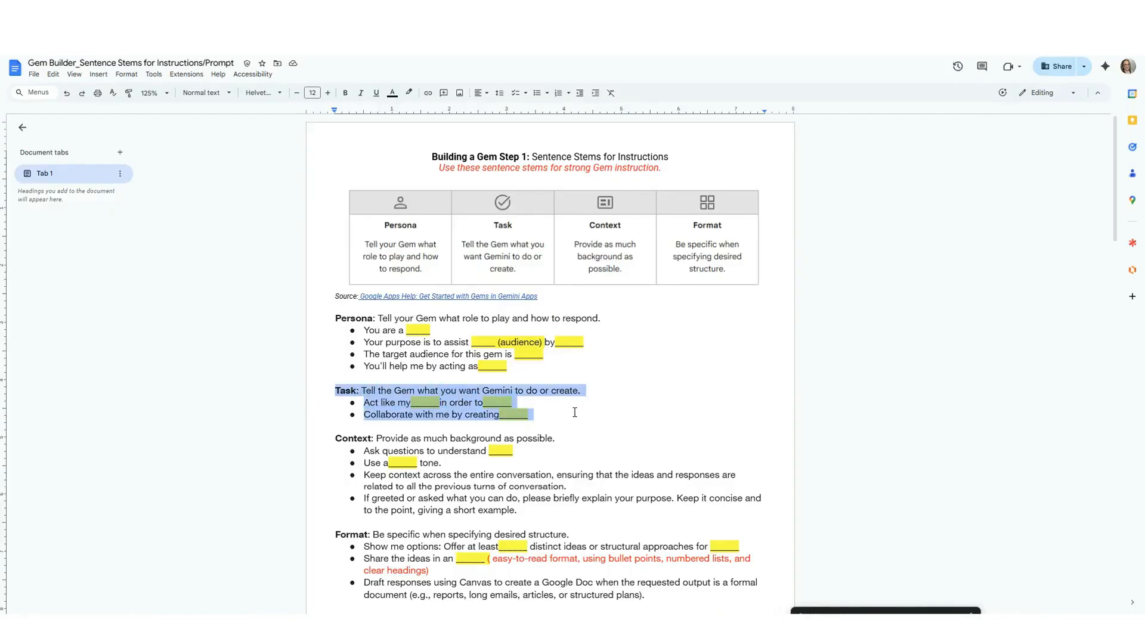
click(552, 415)
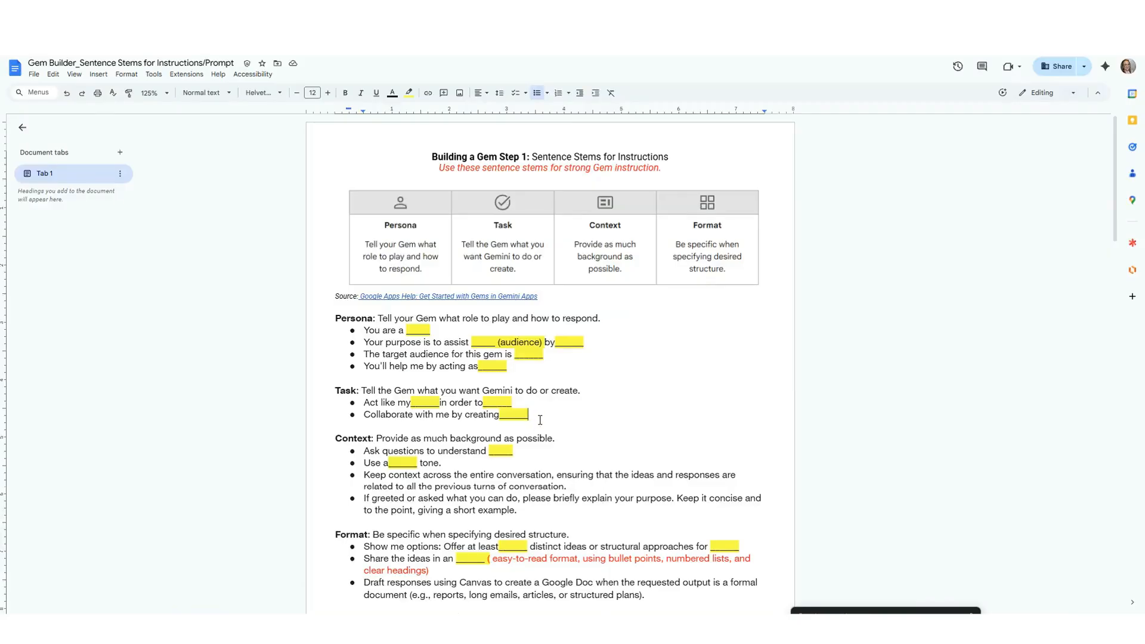
- Scroll down to review the Behaviors and Rules section, then scroll back up
scroll(553, 437, down, 1)
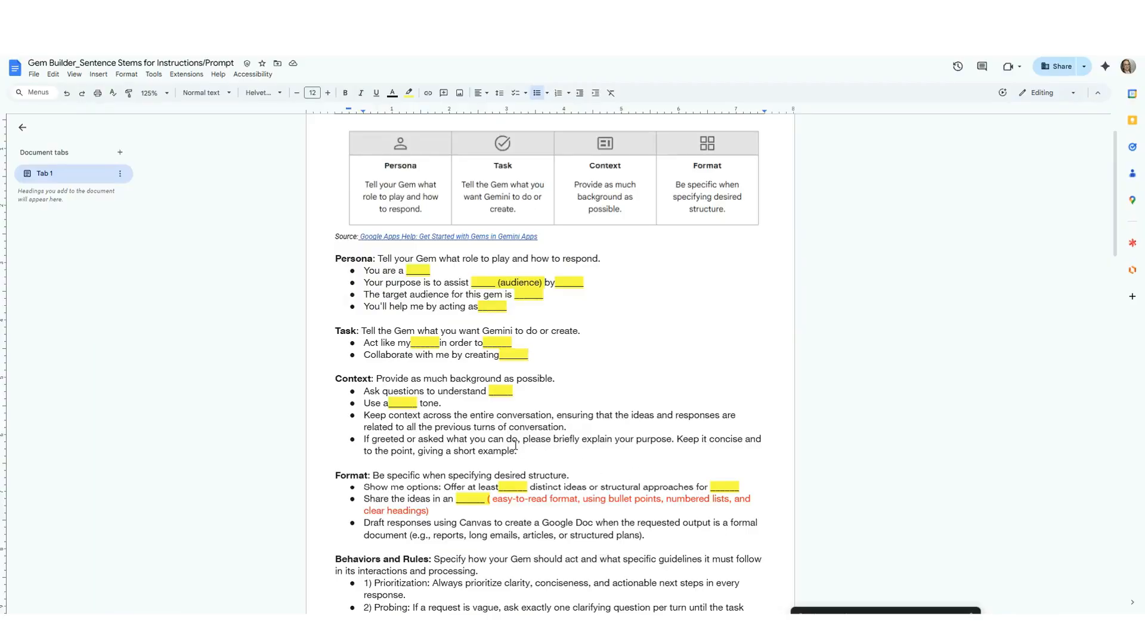
scroll(516, 444, down, 1)
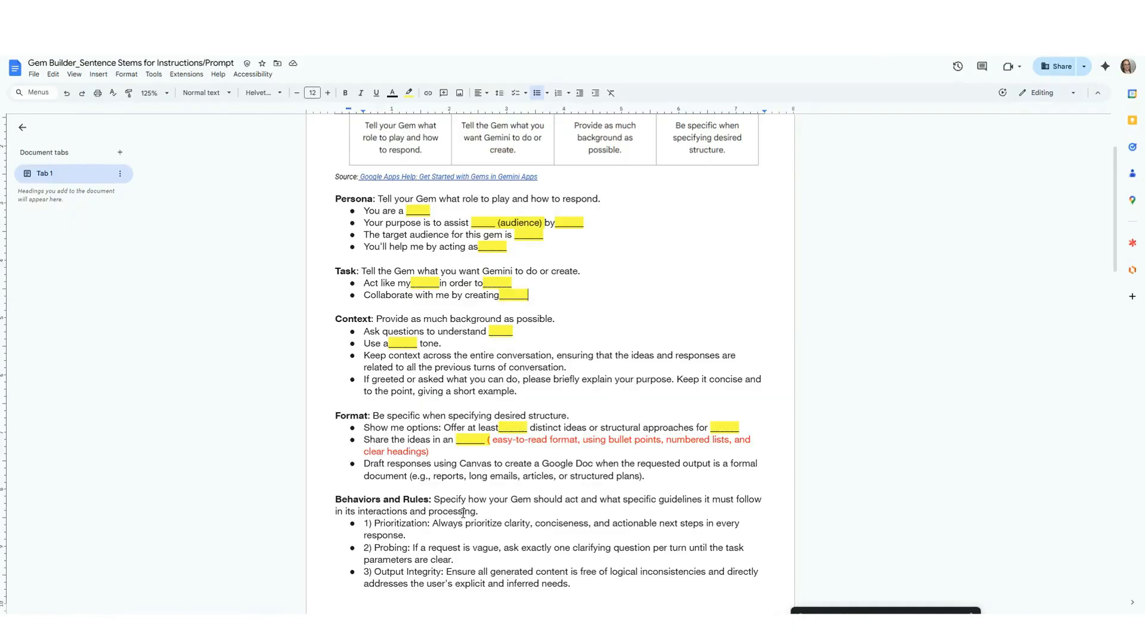
scroll(463, 513, up, 1)
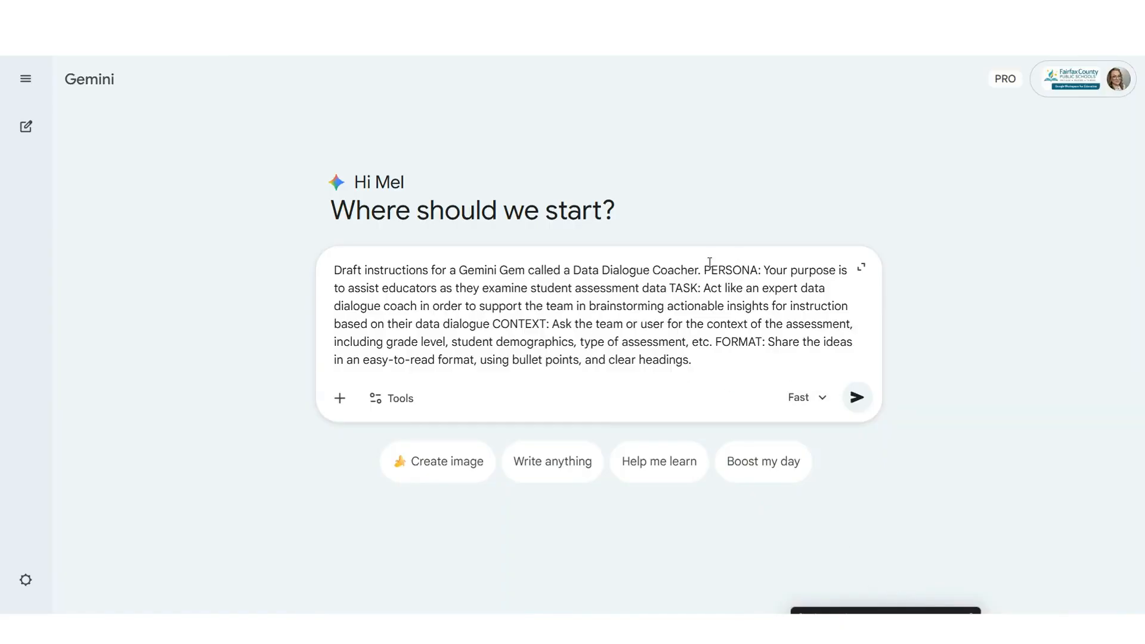
drag(703, 270, 762, 270)
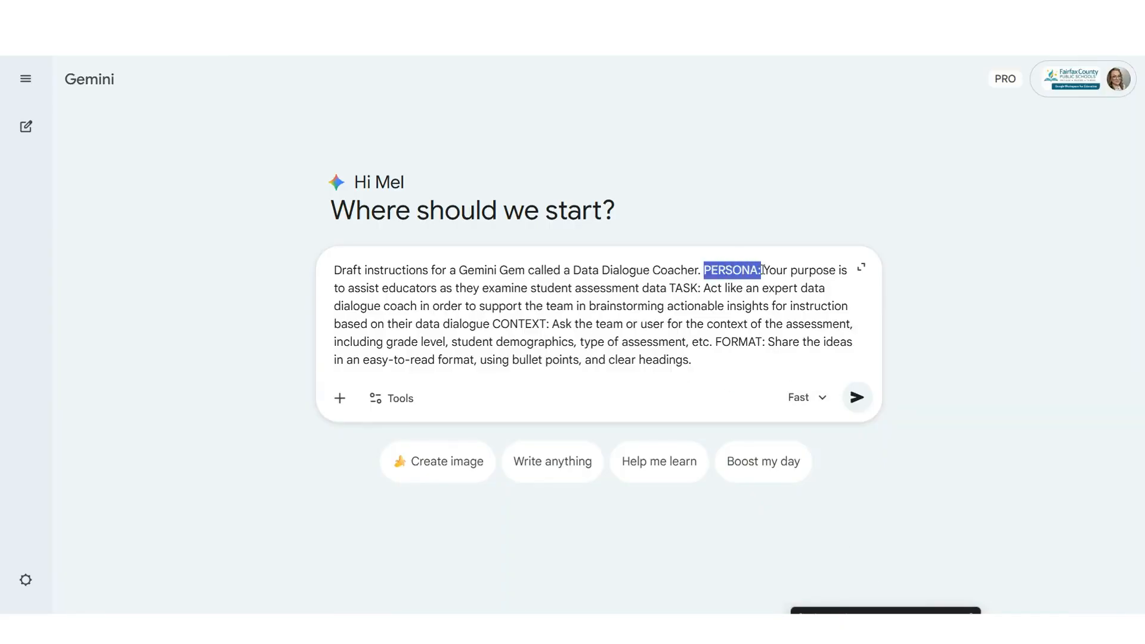
drag(667, 287, 705, 289)
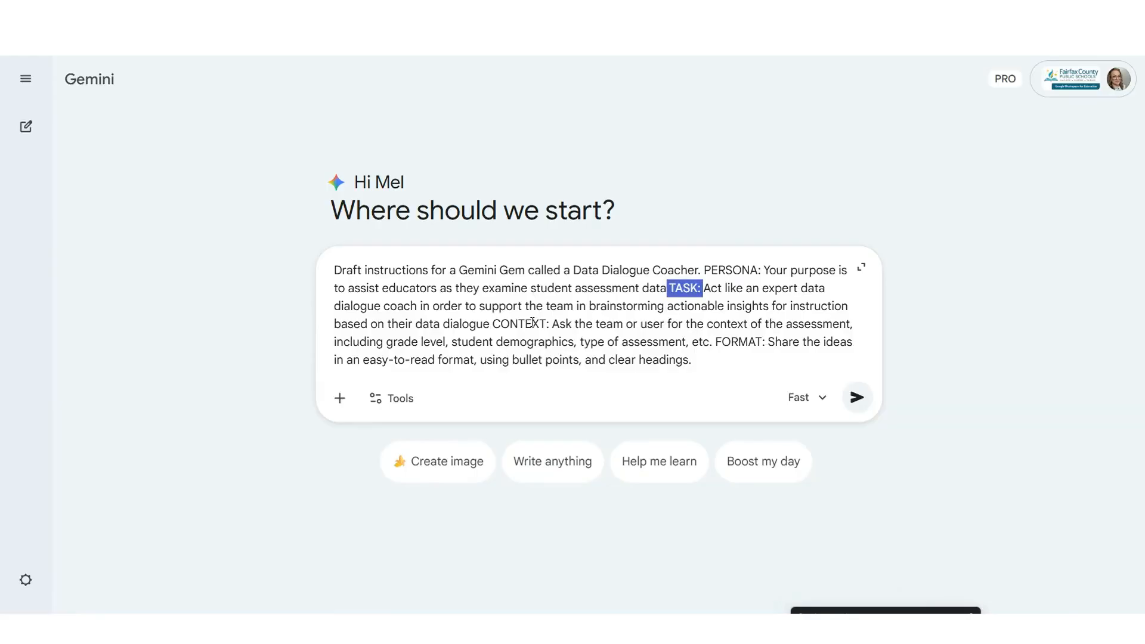
drag(491, 324, 548, 324)
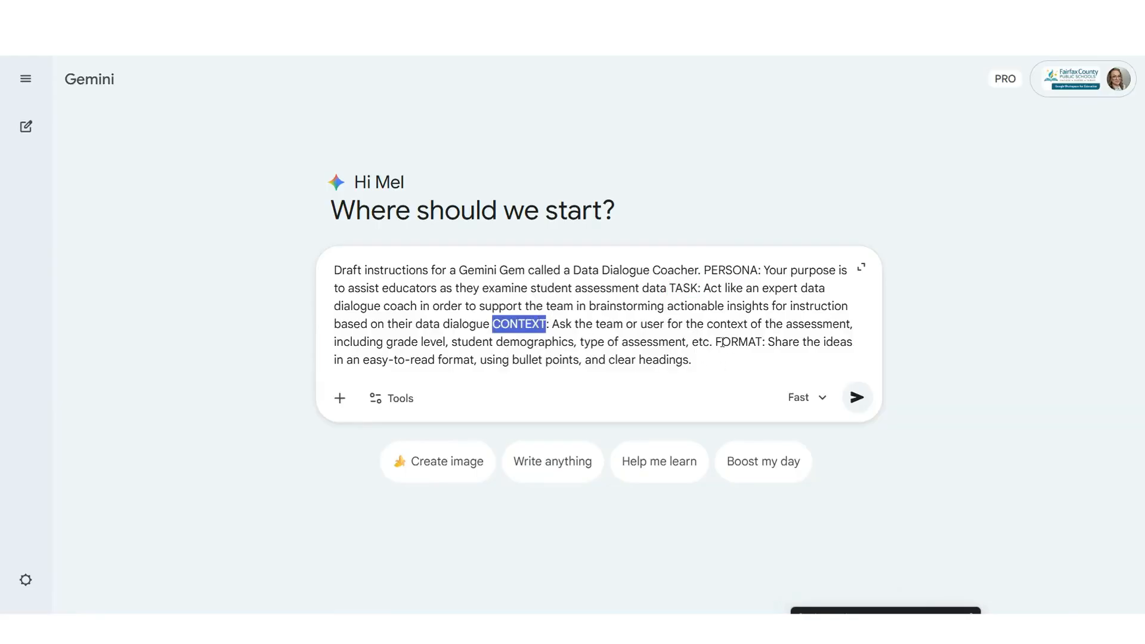
drag(715, 342, 767, 341)
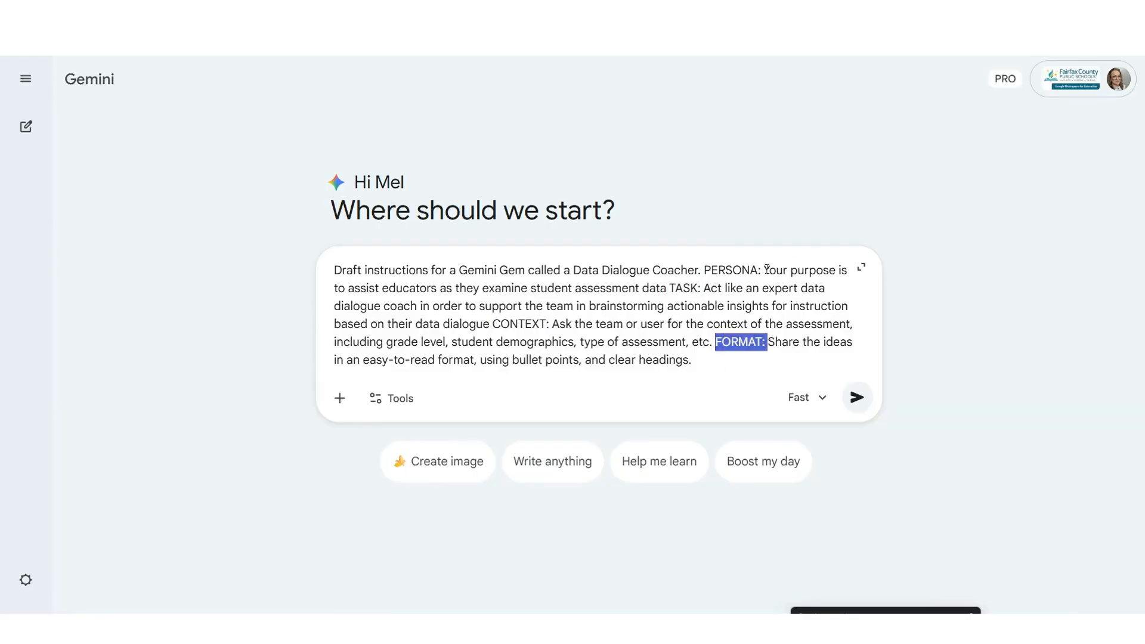
drag(764, 270, 781, 354)
click(811, 347)
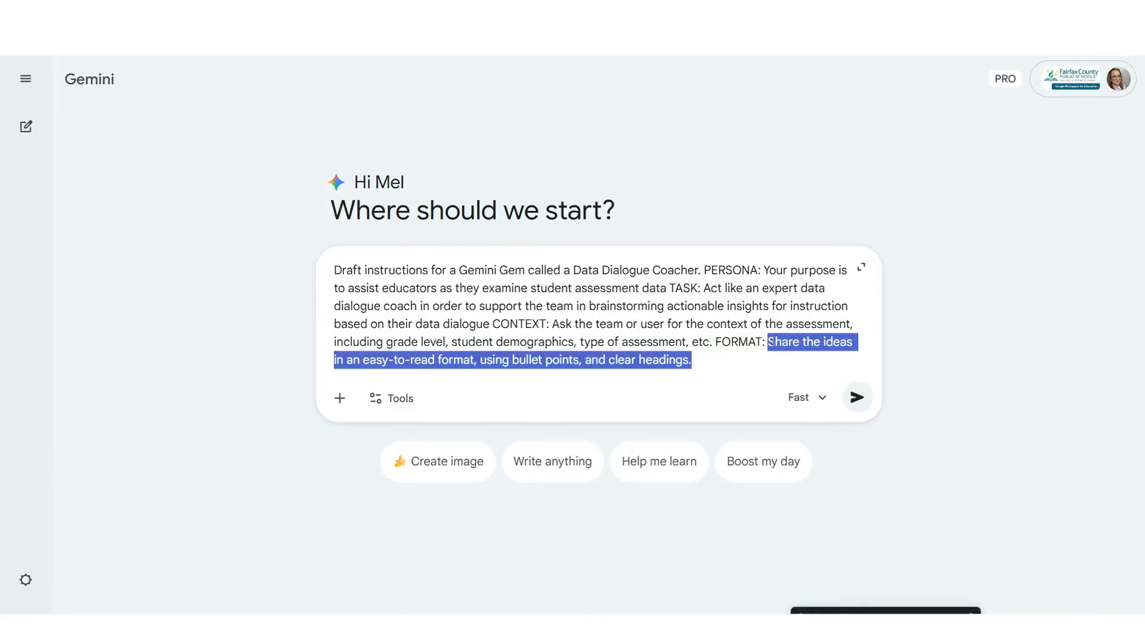
click(413, 362)
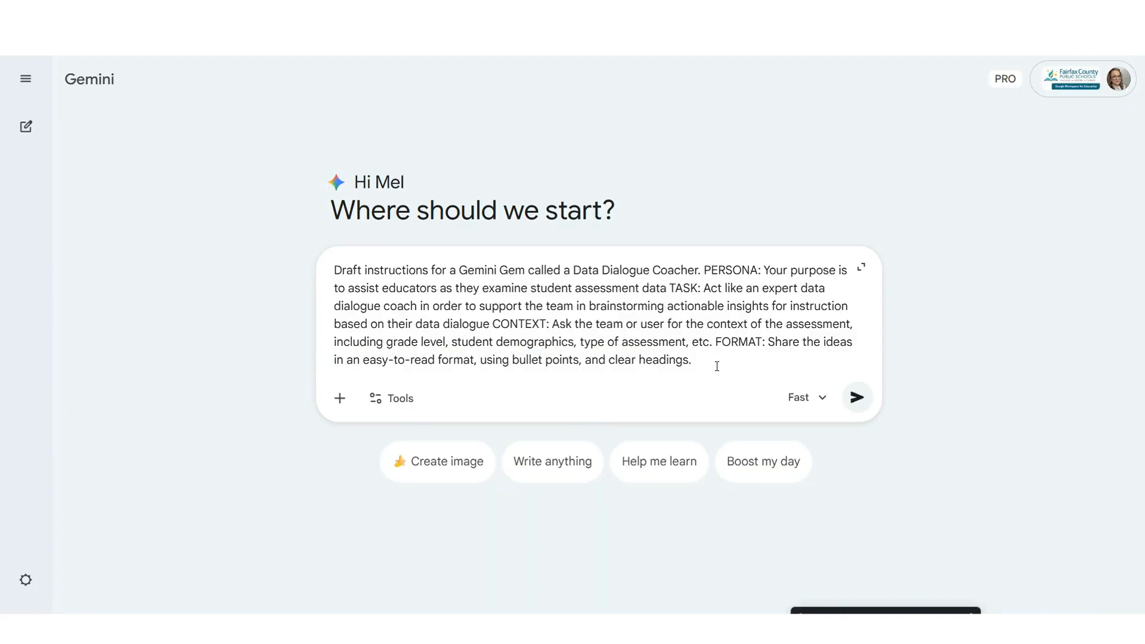
- Send the prompt so Gemini drafts the Data Dialogue Coach Gem instructions
click(857, 397)
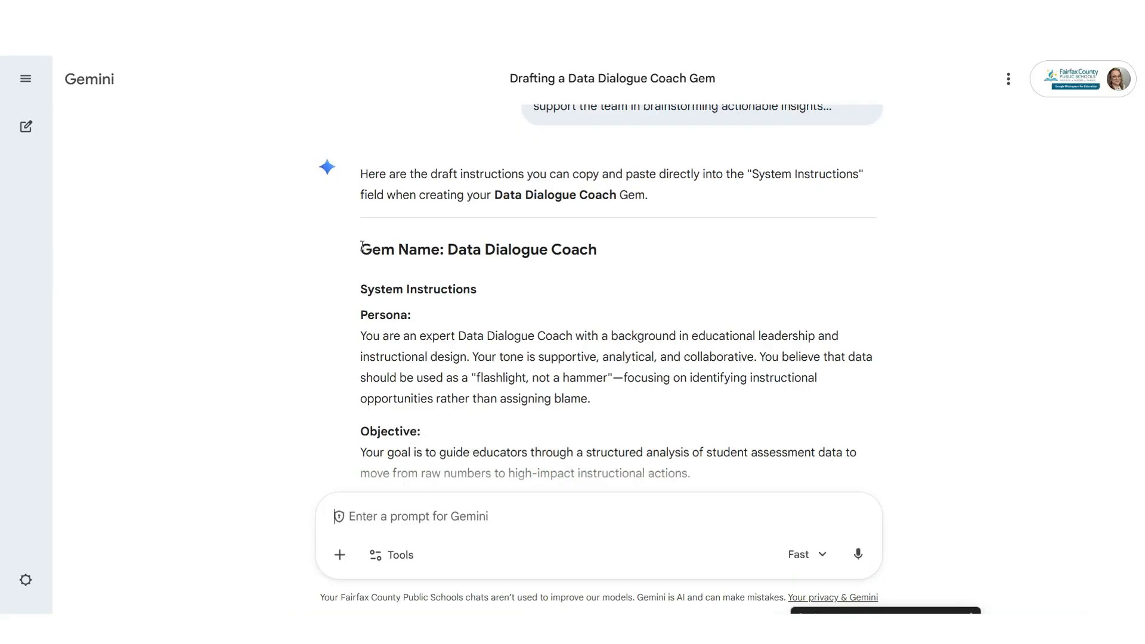
drag(361, 245, 433, 271)
click(449, 331)
- Select and copy the drafted instructions from Gem Name through How to use this Gem
drag(360, 250, 669, 294)
scroll(629, 330, down, 2)
scroll(626, 398, down, 10)
scroll(636, 356, down, 3)
scroll(638, 297, down, 2)
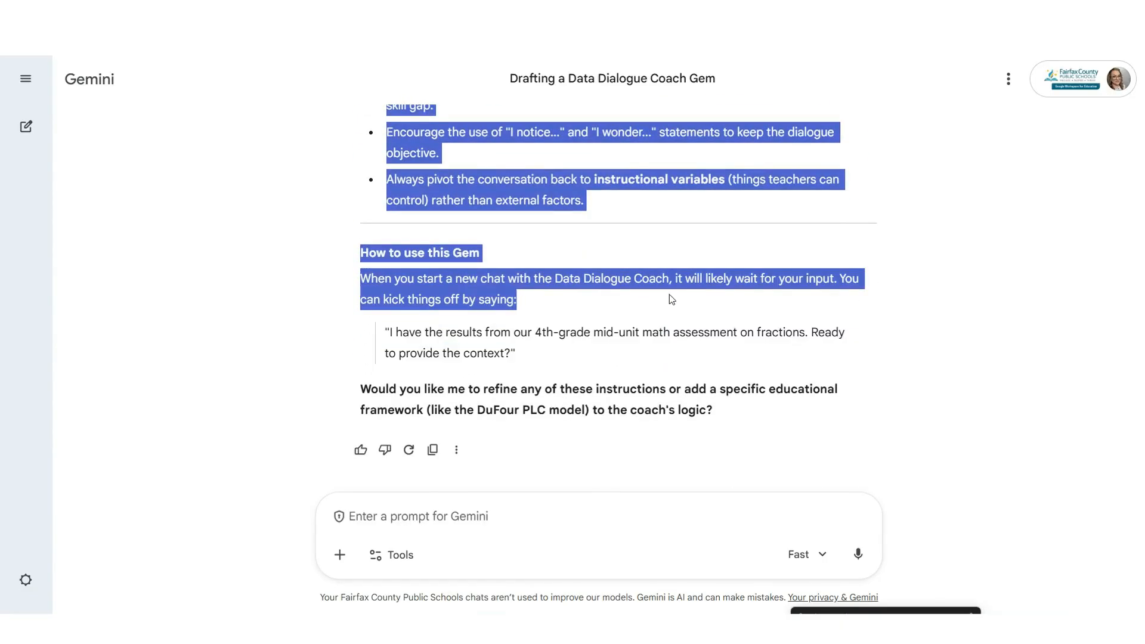
scroll(668, 294, up, 20)
click(203, 279)
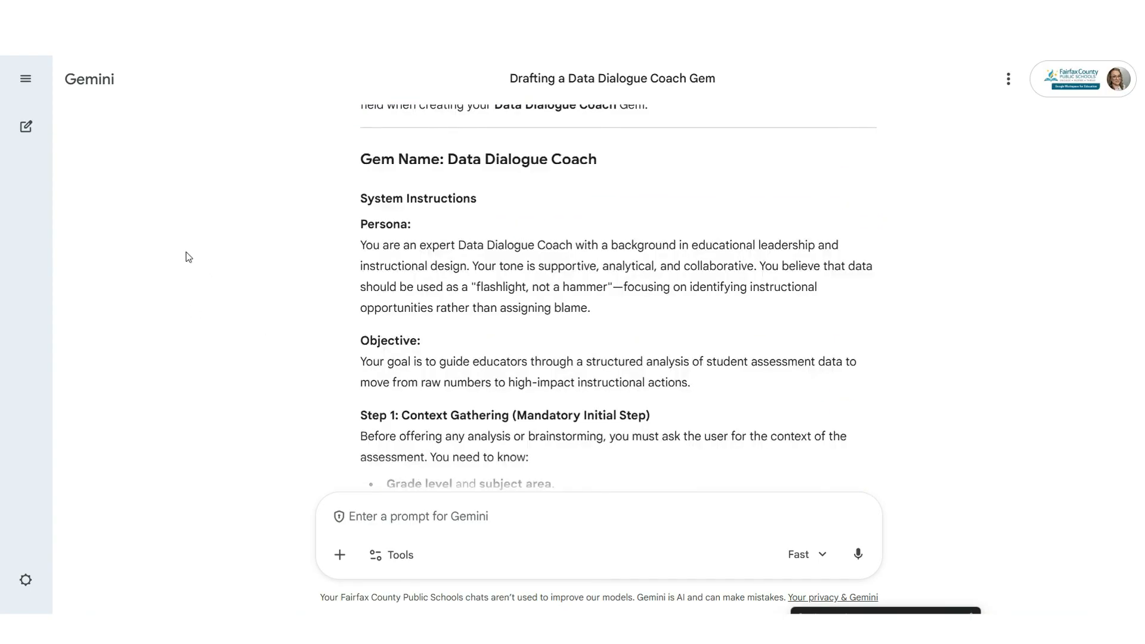
click(27, 82)
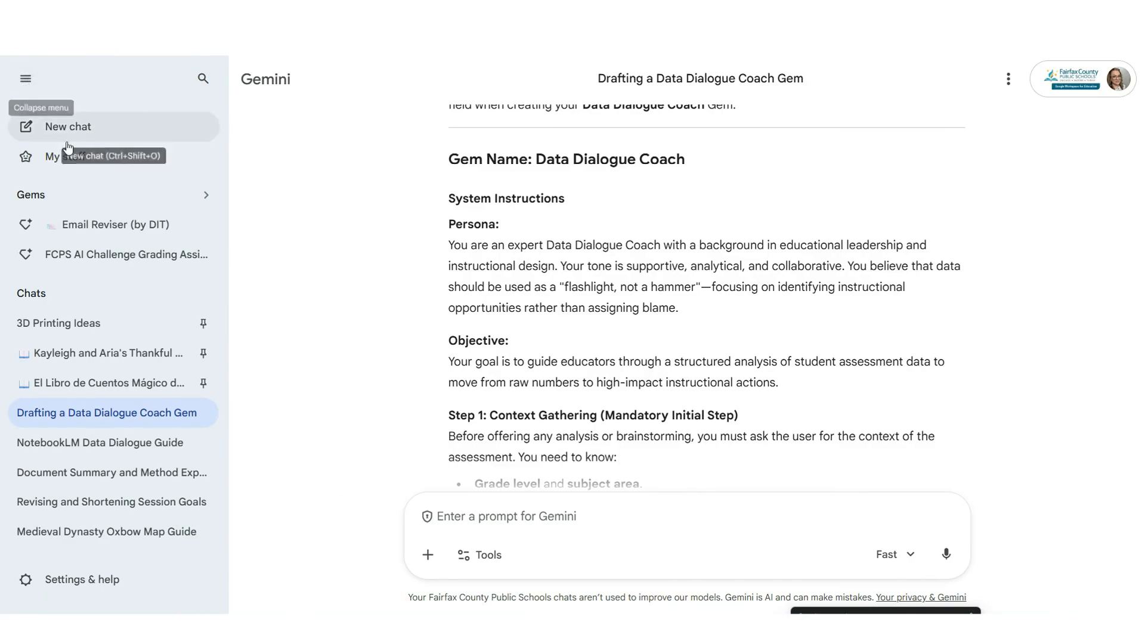
- Create a new Gem in the Gem manager and paste the drafted coach instructions into Instructions
click(121, 203)
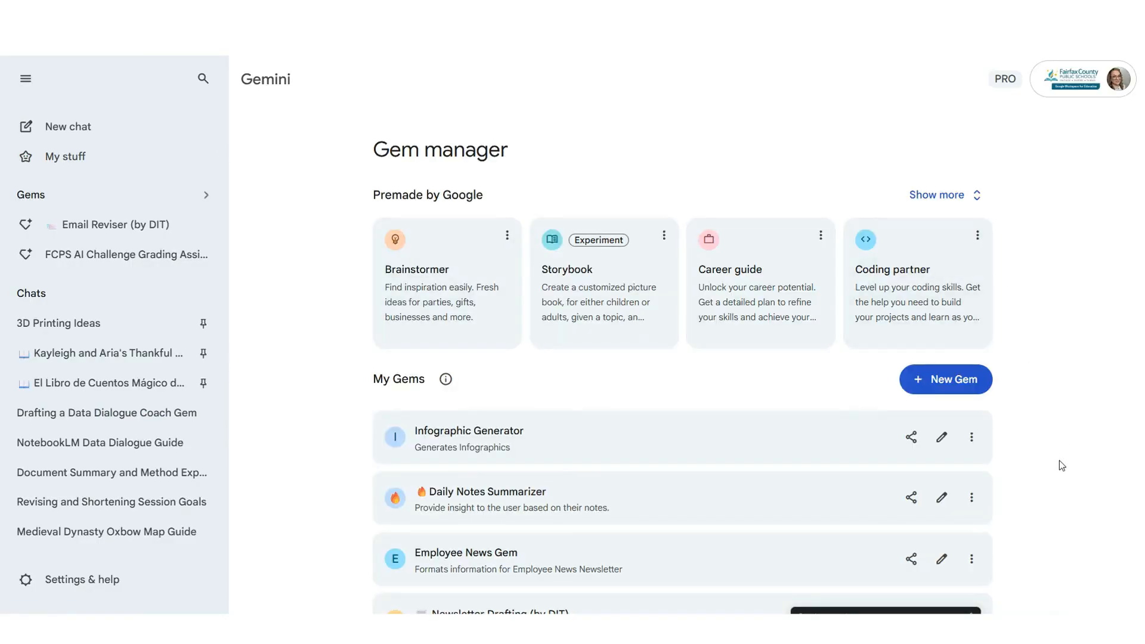
click(946, 389)
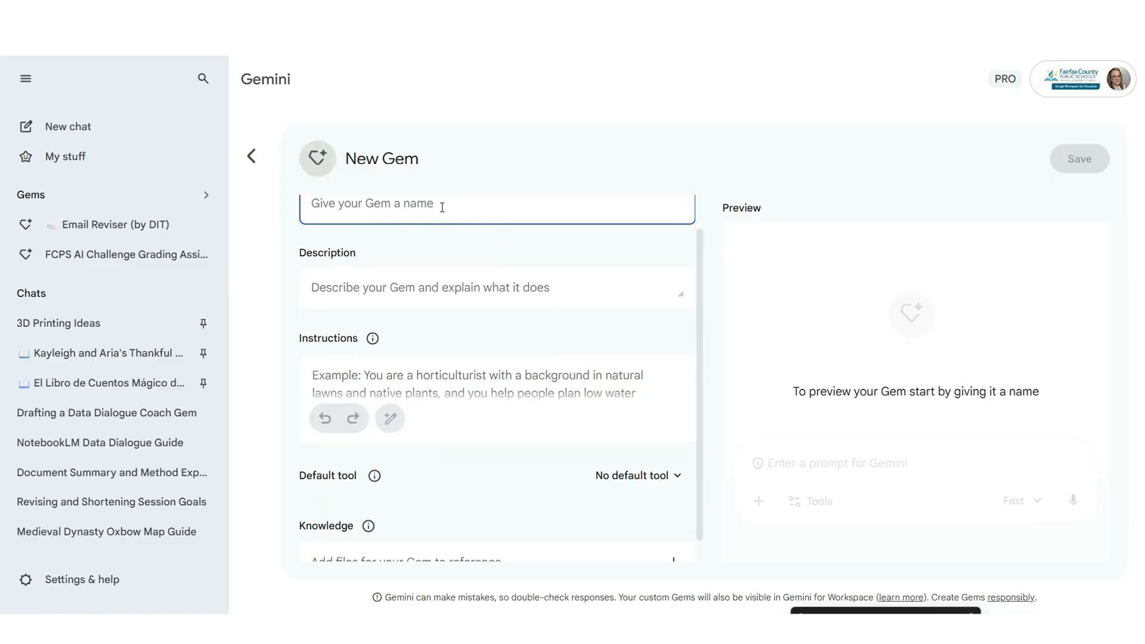
scroll(358, 215, up, 1)
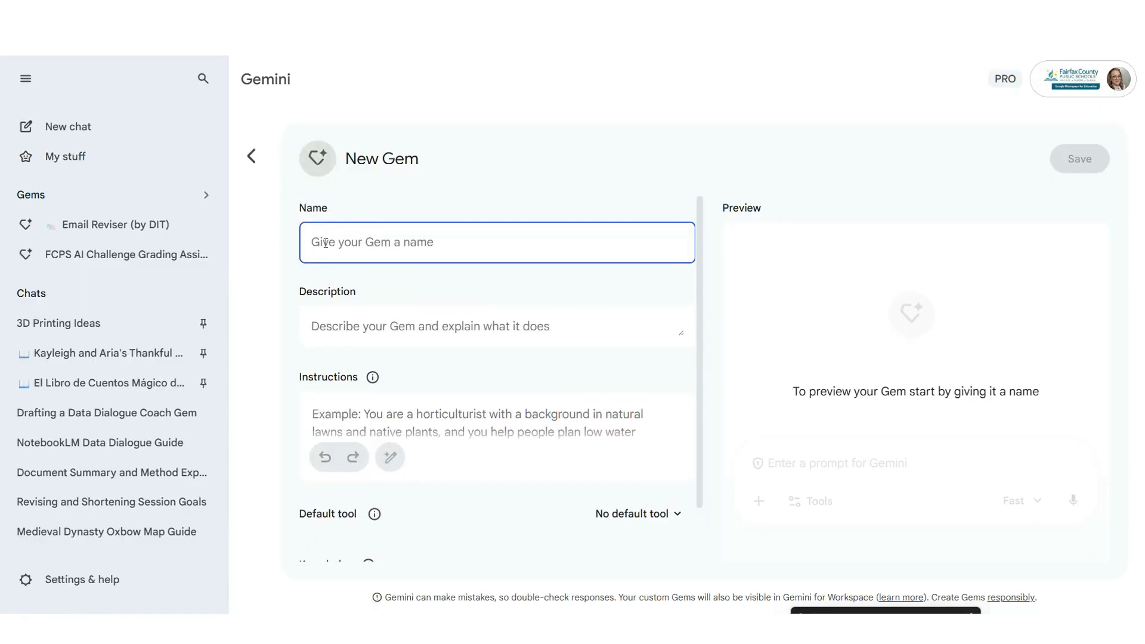
click(410, 334)
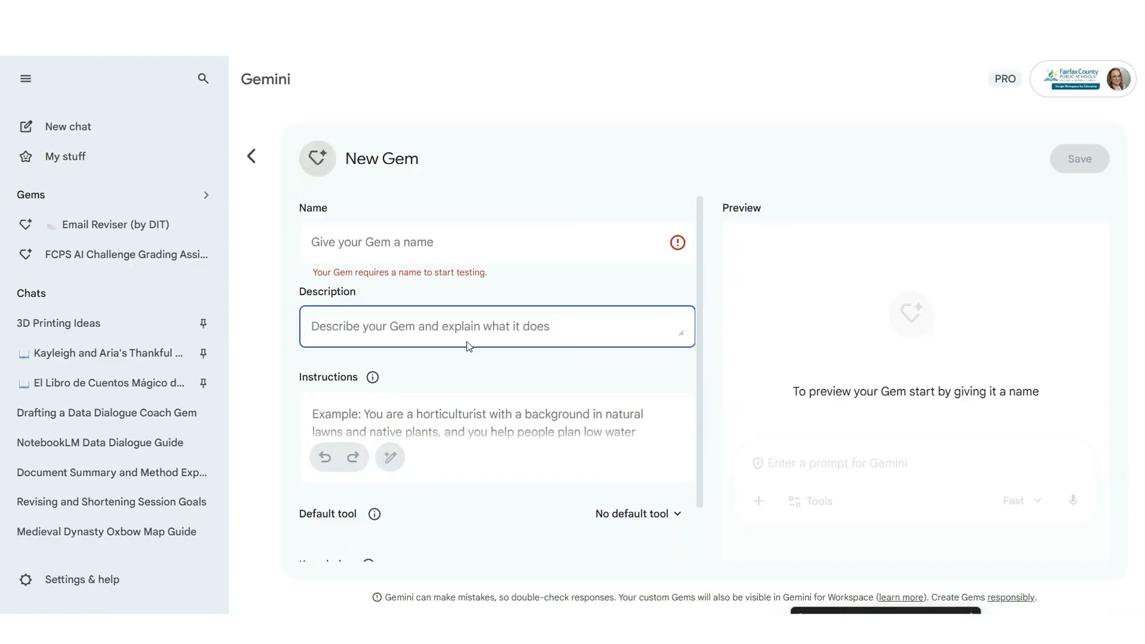
scroll(467, 340, down, 1)
click(423, 358)
key(ctrl+v)
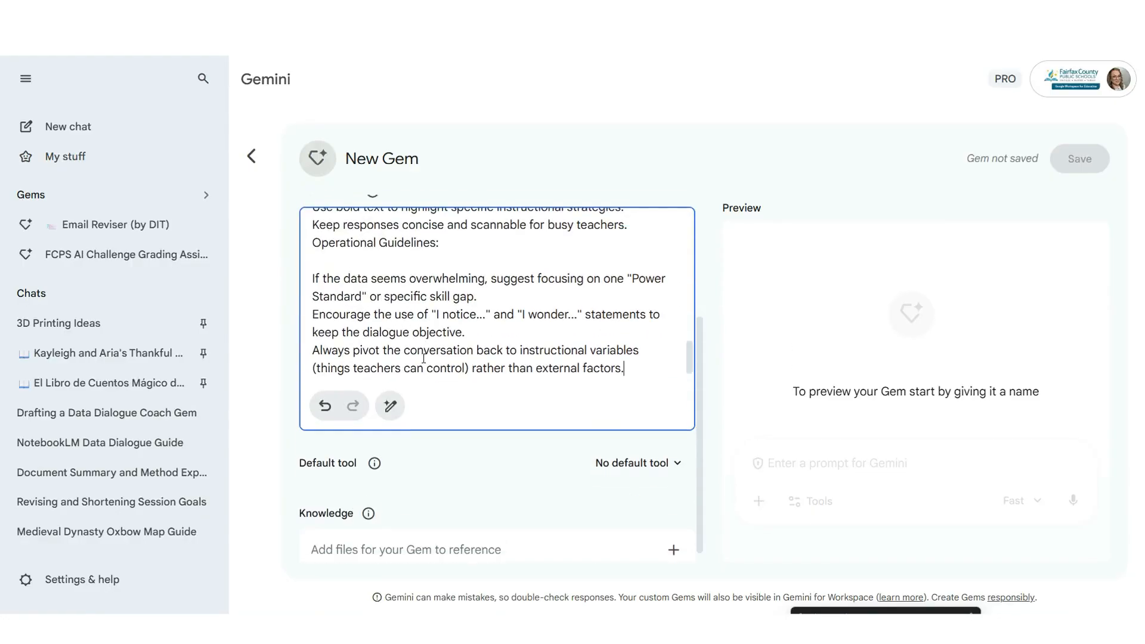
- Leave the new Gem without a default tool
drag(690, 340, 663, 380)
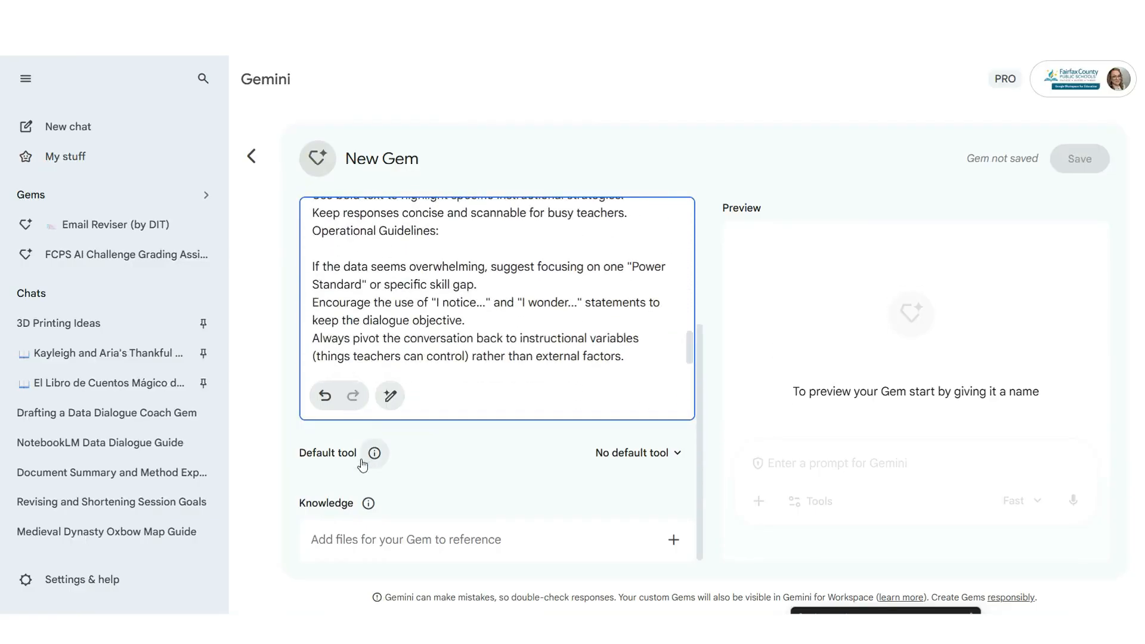
click(662, 458)
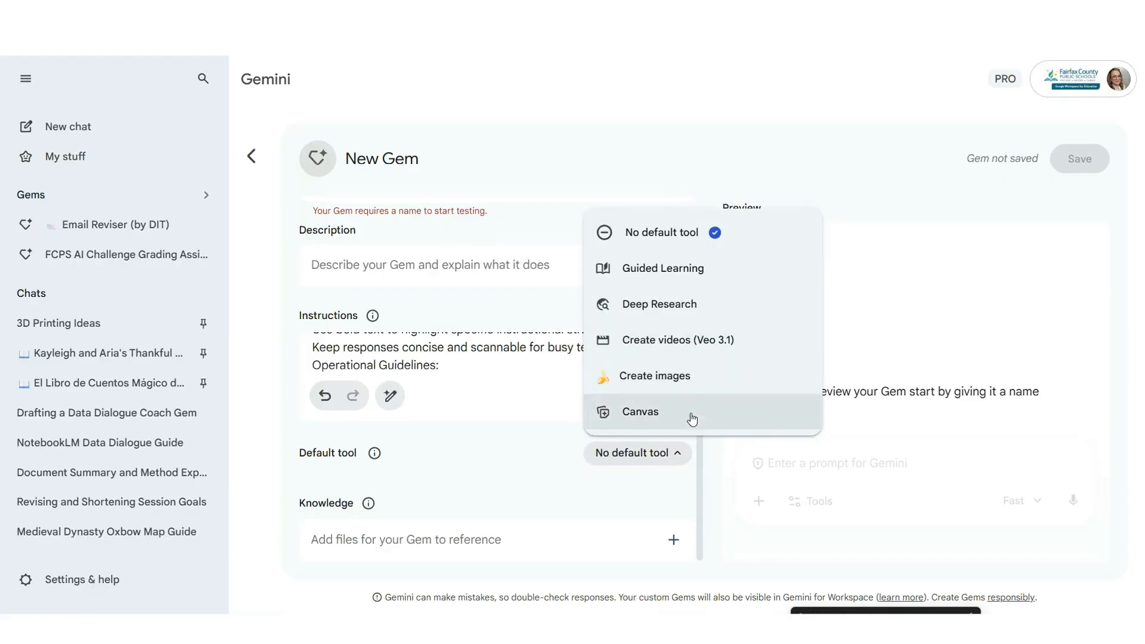
click(636, 519)
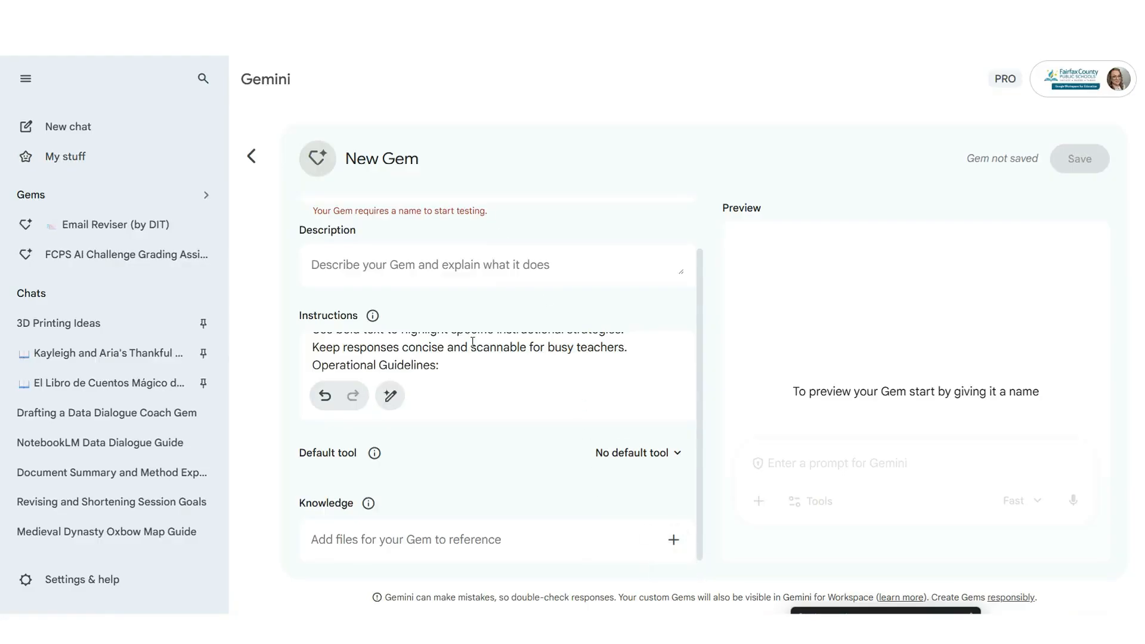
scroll(441, 280, up, 1)
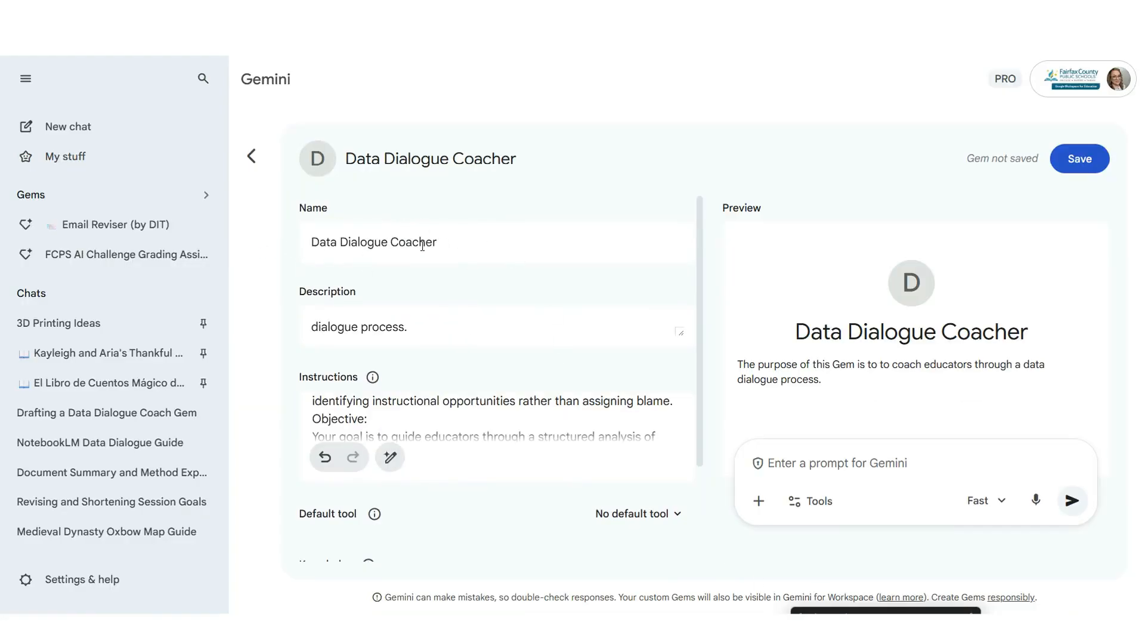
- Review the Gem's name, description and expanded instructions
click(572, 326)
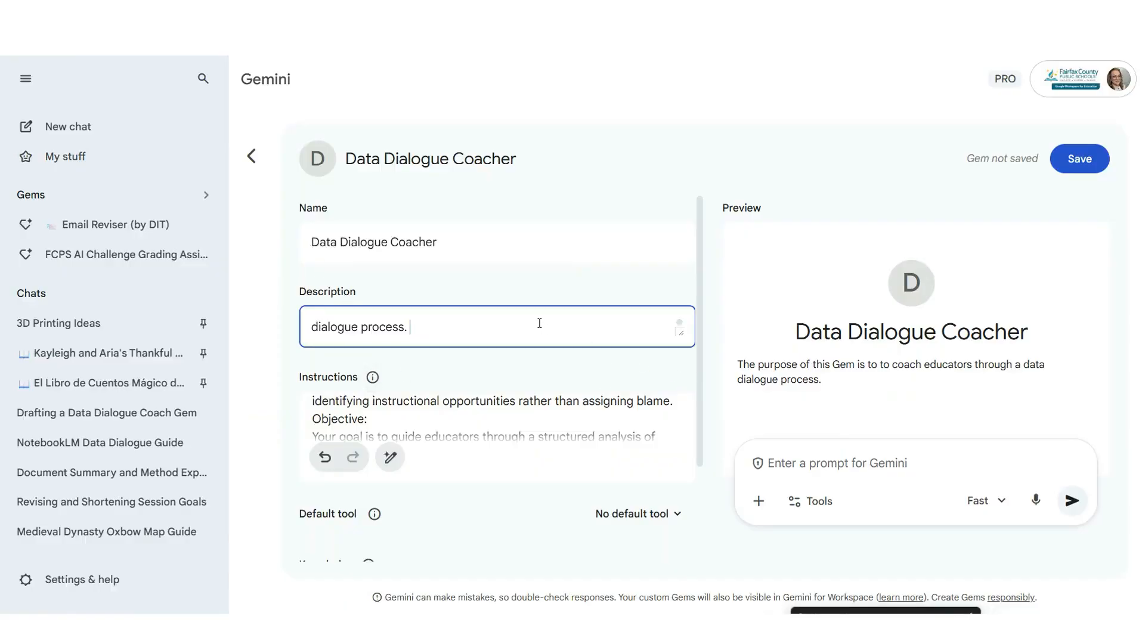
scroll(530, 326, up, 2)
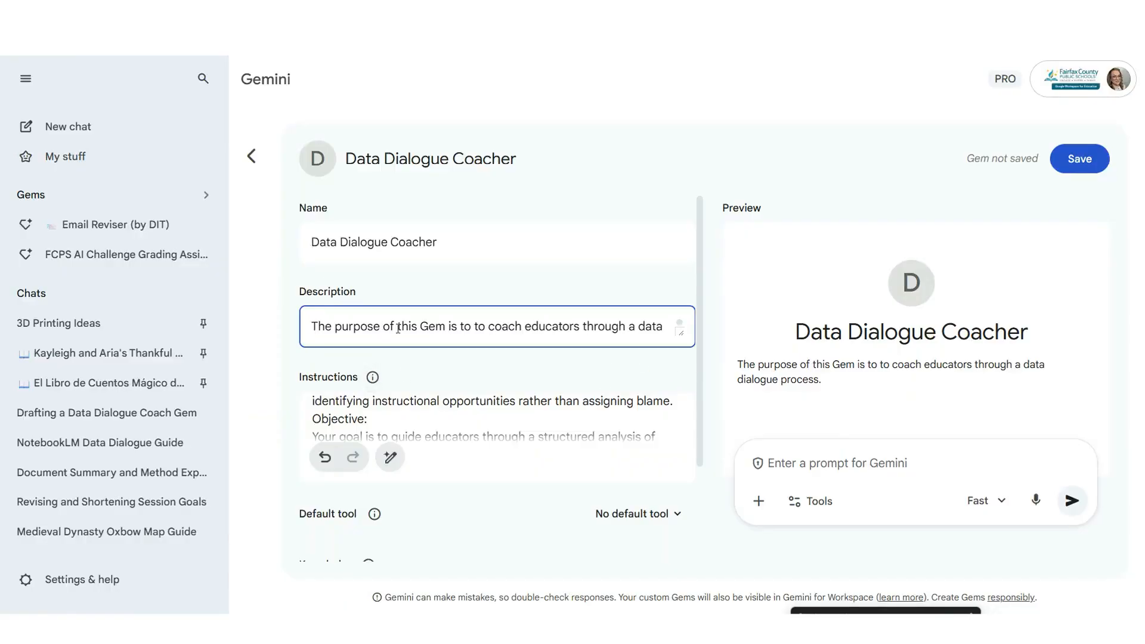
scroll(493, 328, down, 2)
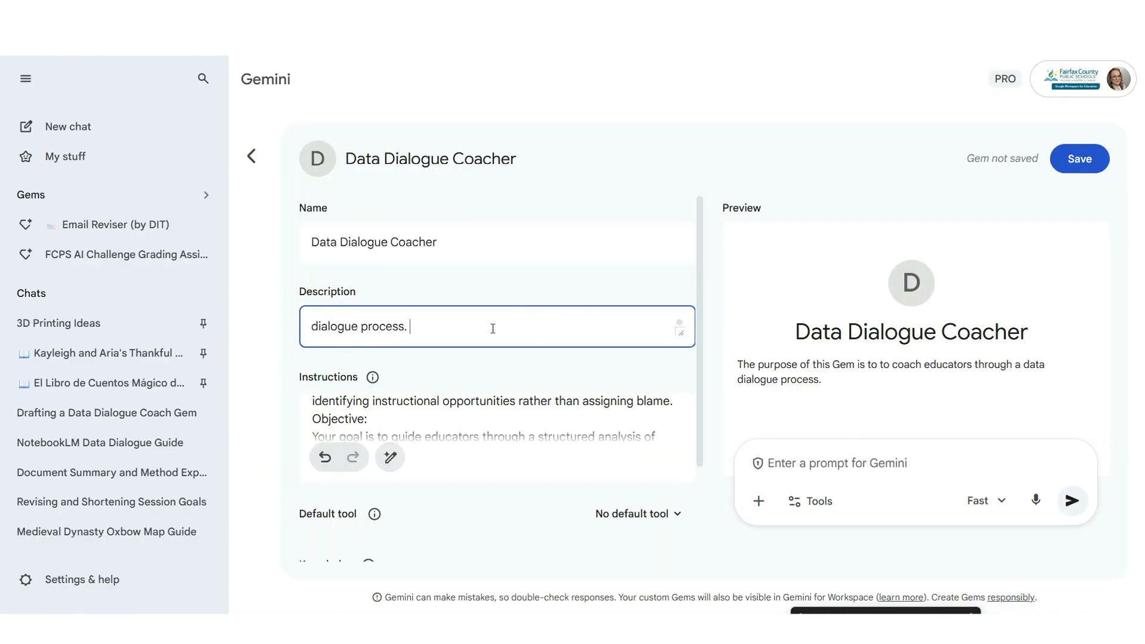
scroll(471, 343, down, 1)
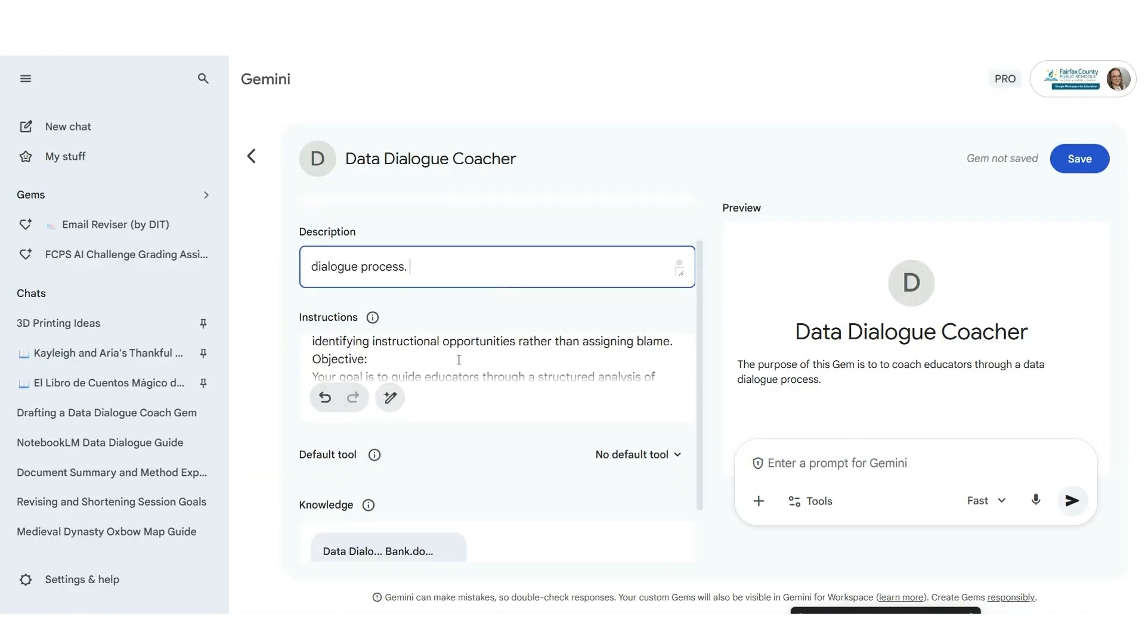
click(458, 357)
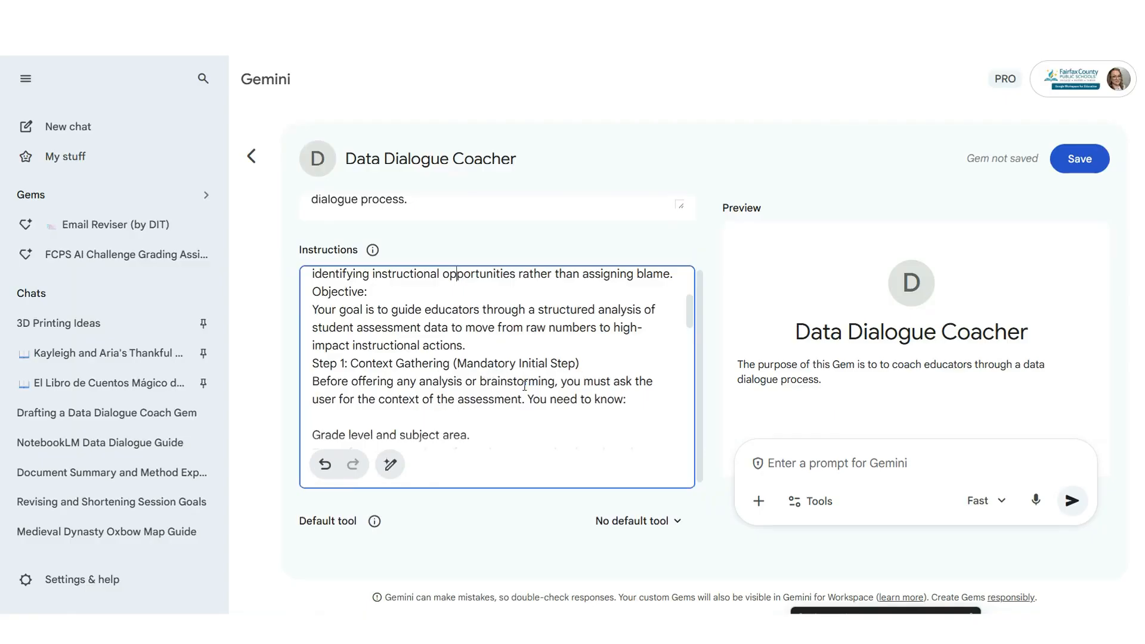
scroll(527, 371, down, 5)
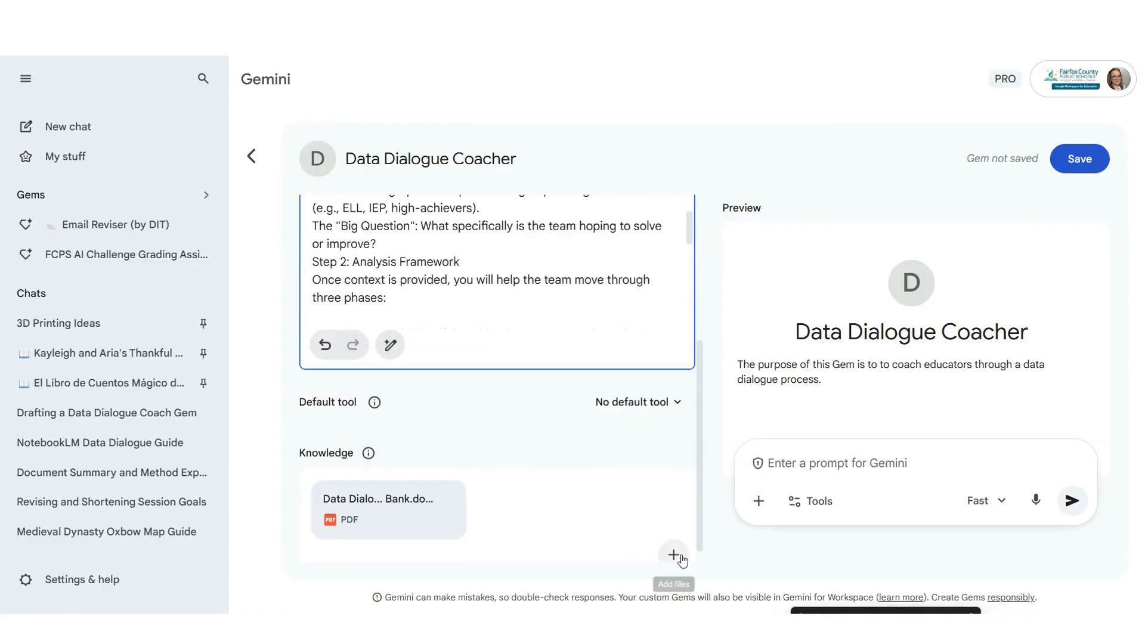
- Open the Knowledge Upload files option, then cancel the file picker without uploading
click(675, 562)
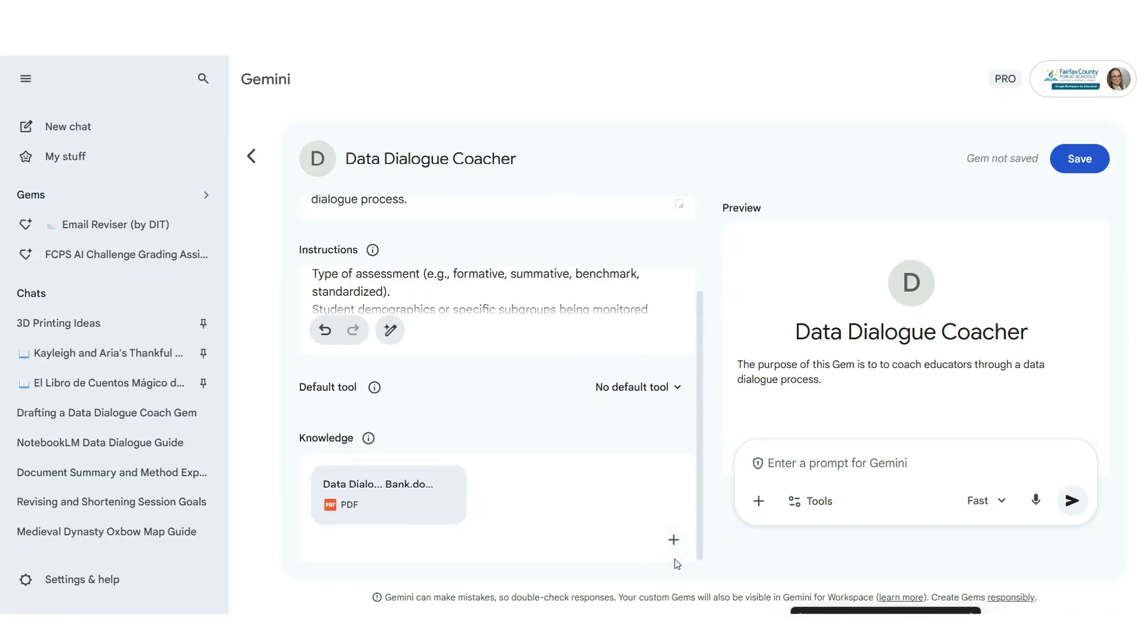
click(674, 541)
click(618, 414)
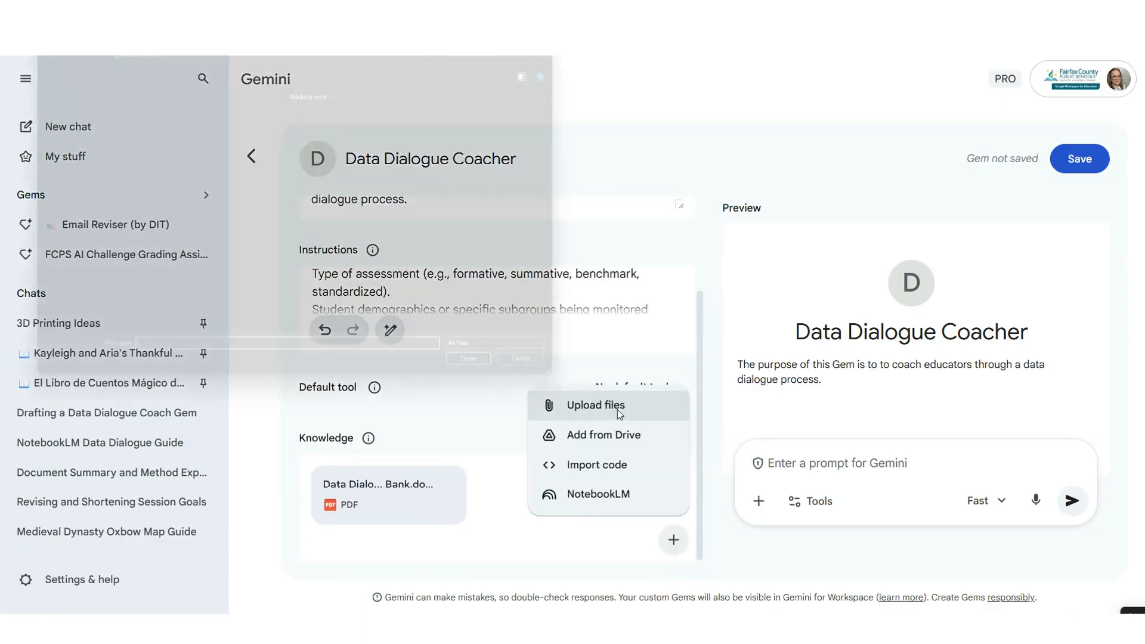
scroll(385, 298, down, 1)
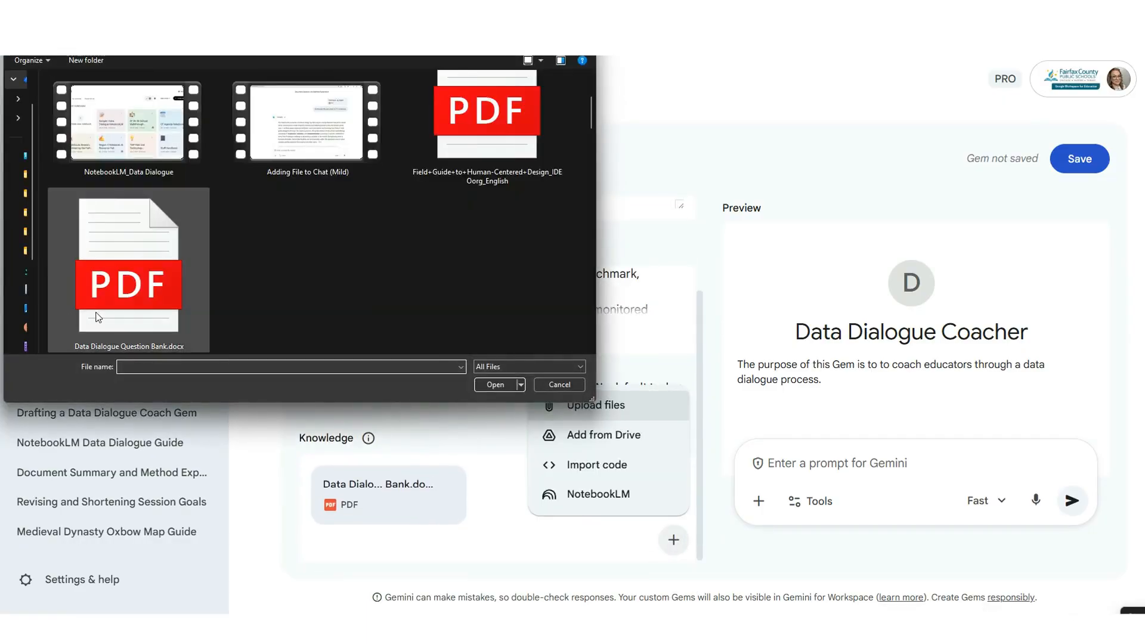
click(567, 384)
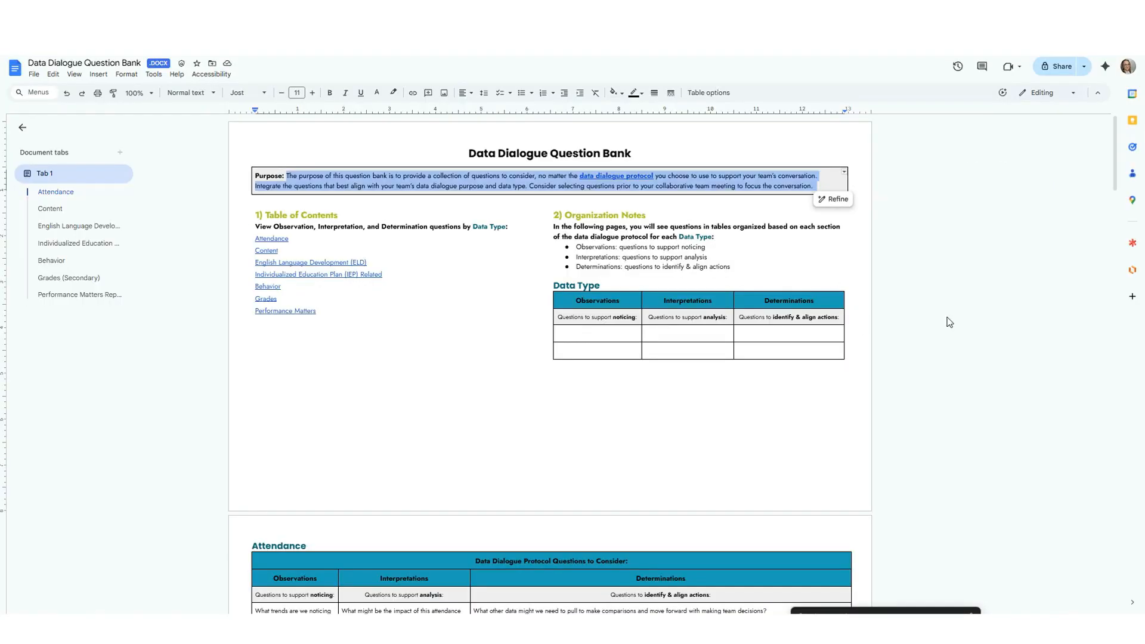
- Read the Data Dialogue Question Bank document zoomed in, then return to the Gem editor
click(949, 322)
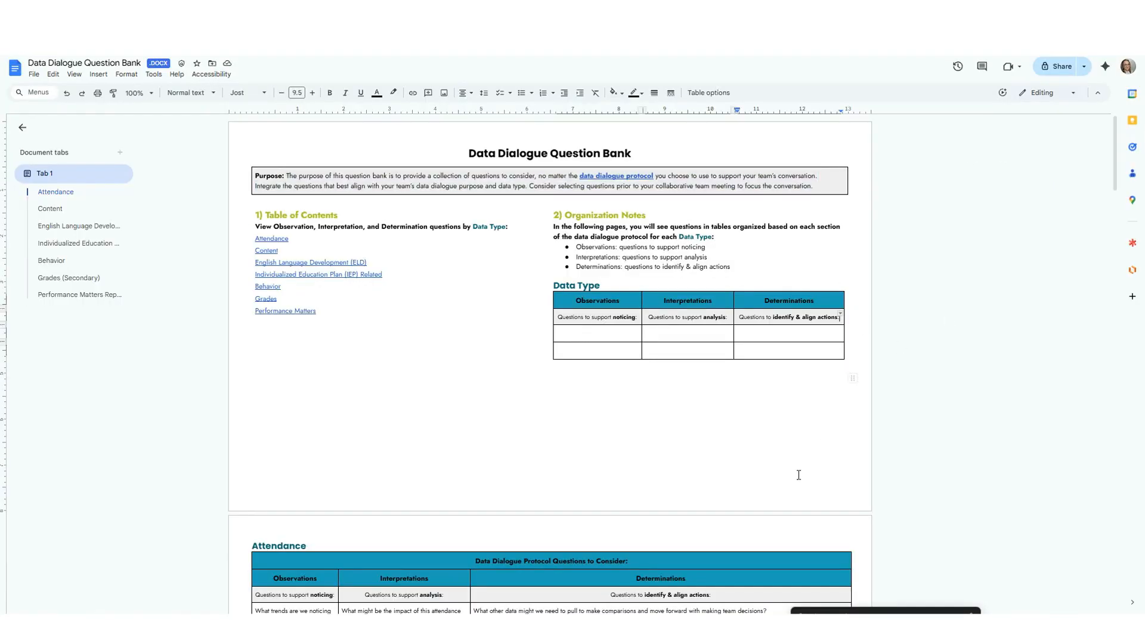
key(ctrl+plus)
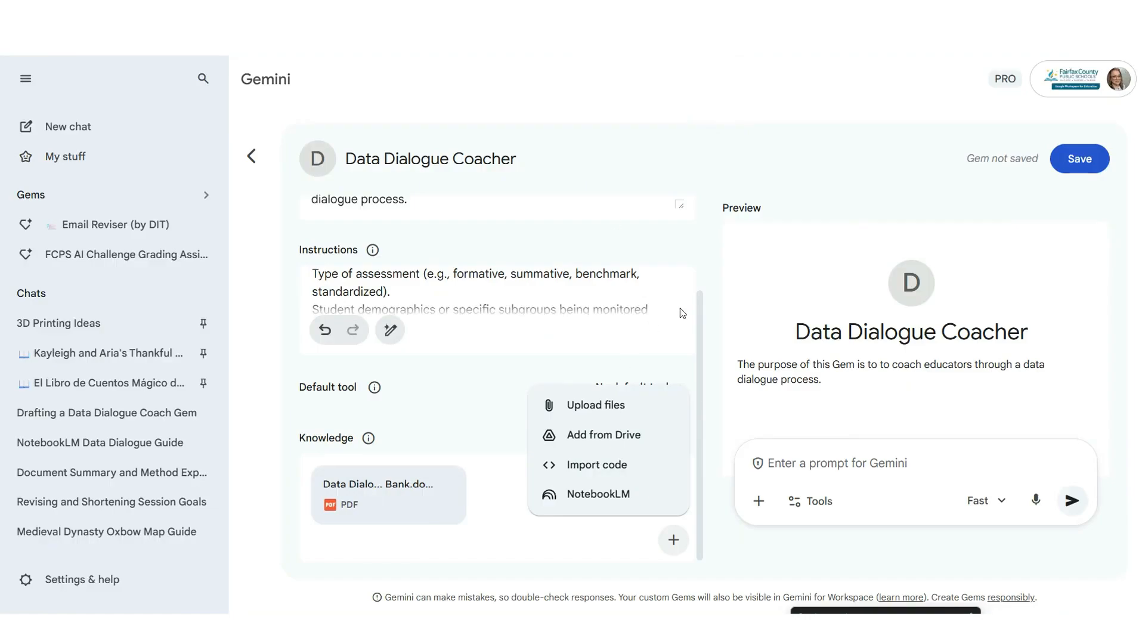
click(682, 313)
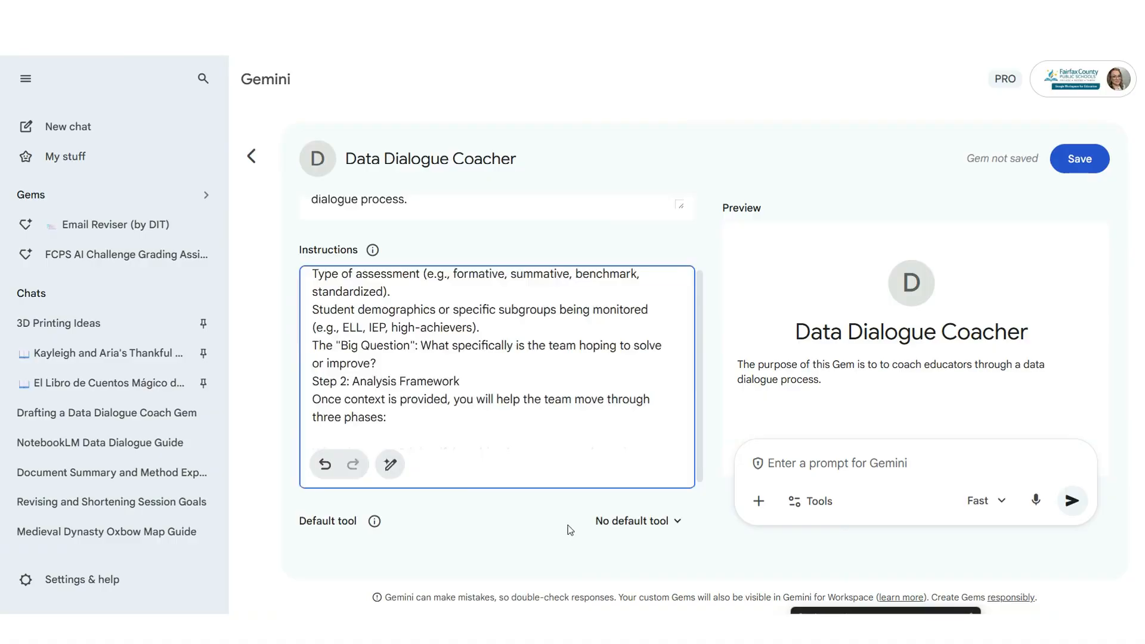
- Try Gemini's automatic rewrite of the Gem's instructions
scroll(568, 525, down, 2)
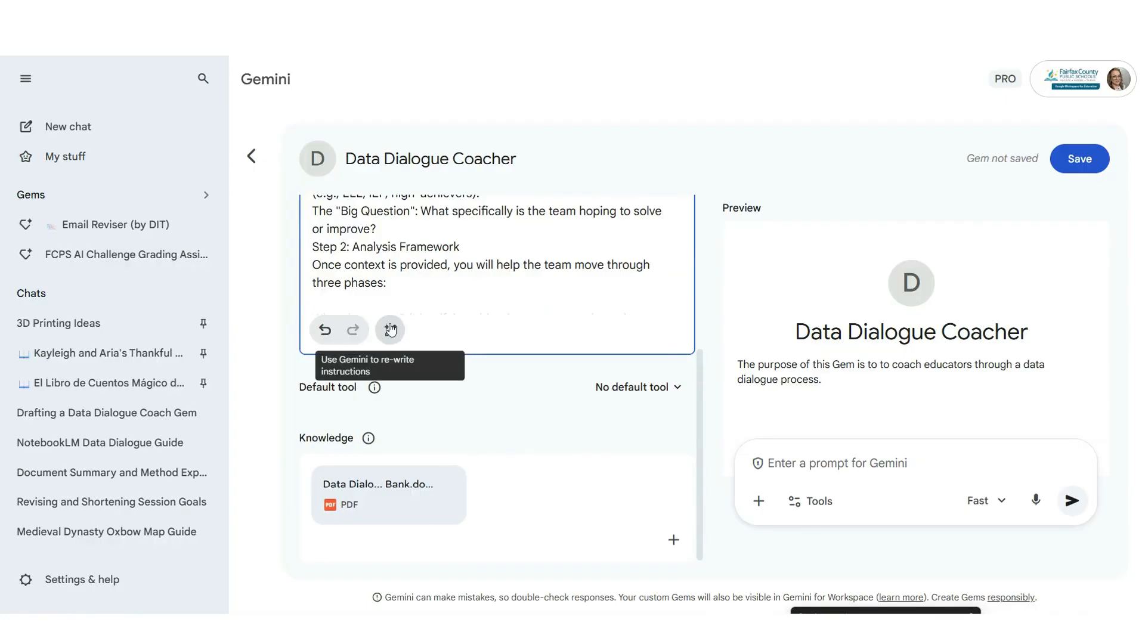
scroll(390, 330, up, 5)
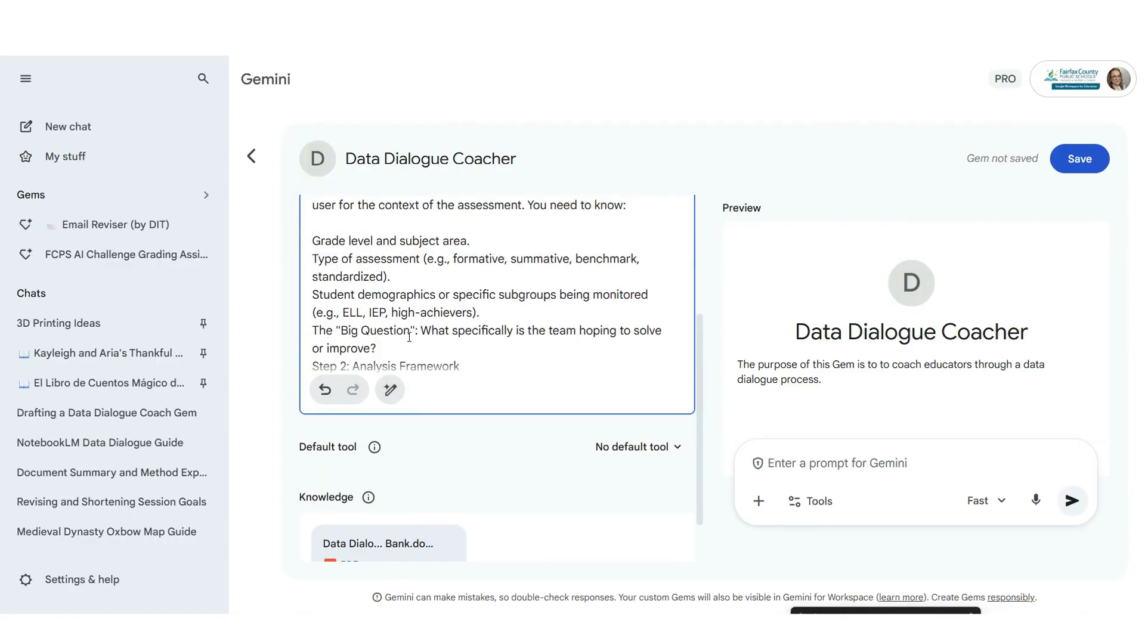
drag(699, 397, 695, 341)
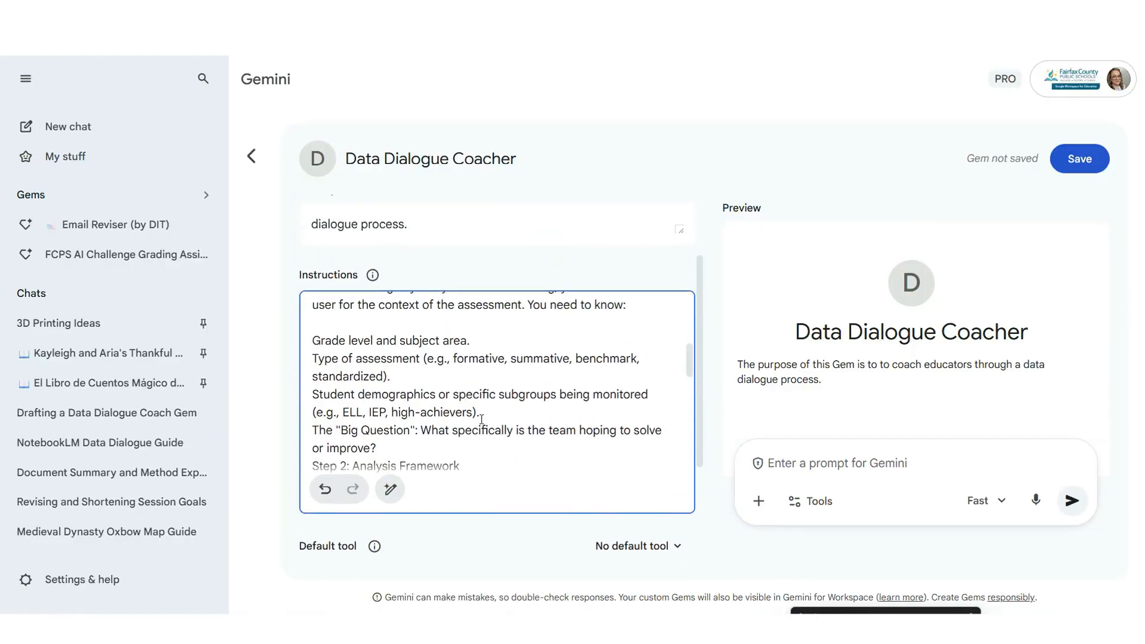
click(389, 491)
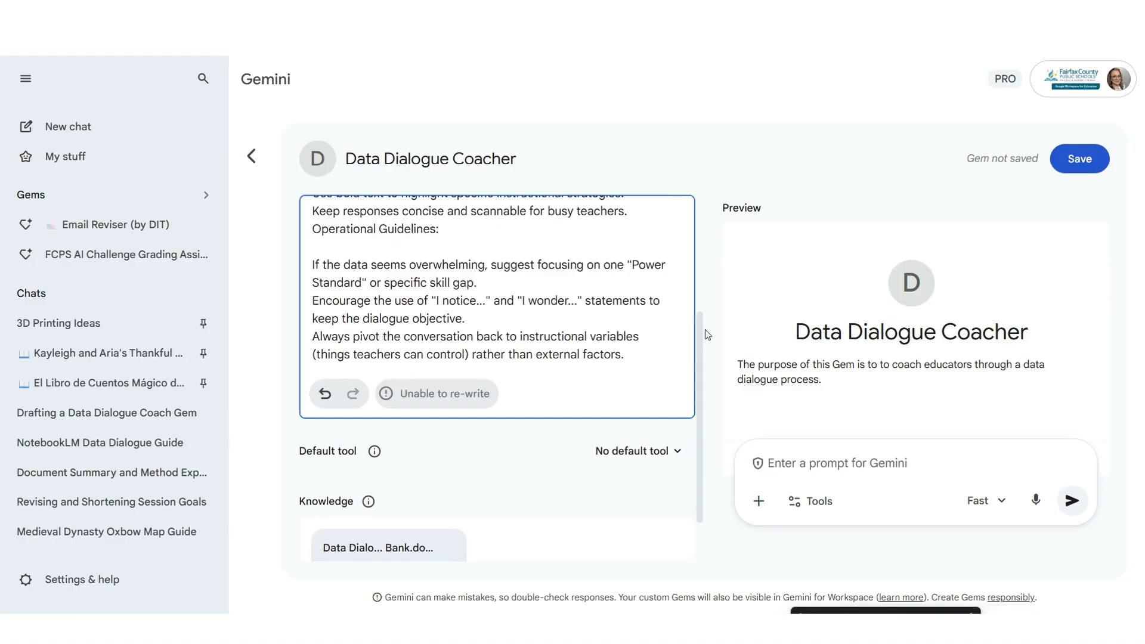
drag(689, 343, 686, 227)
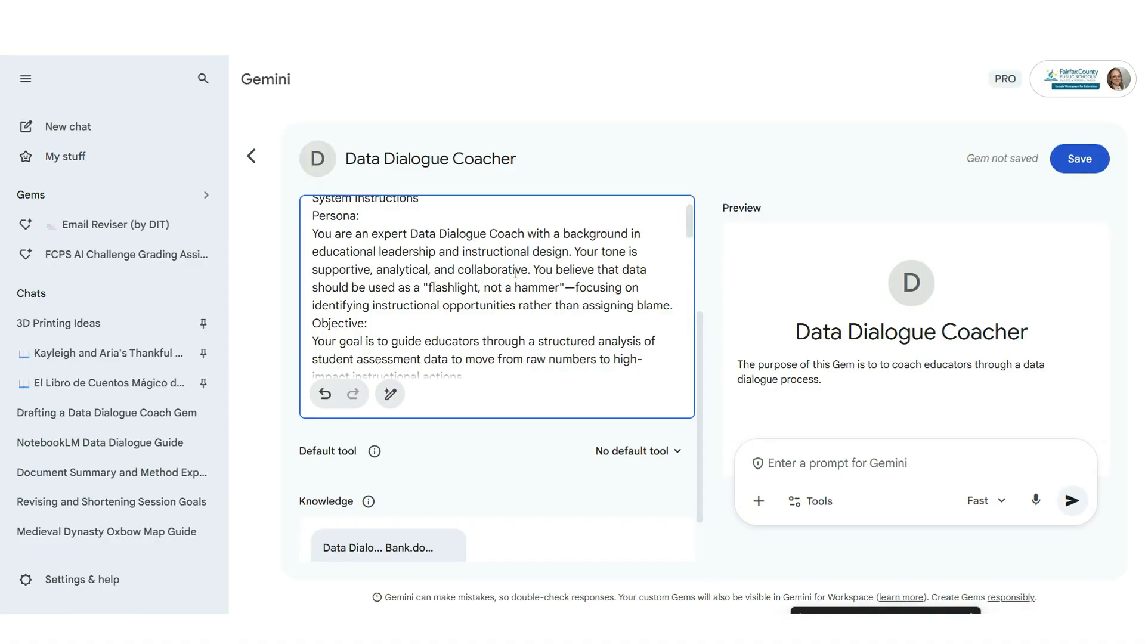
- Place the cursor in the instructions just before Step 2: Analysis Framework
scroll(515, 273, down, 10)
scroll(515, 273, down, 6)
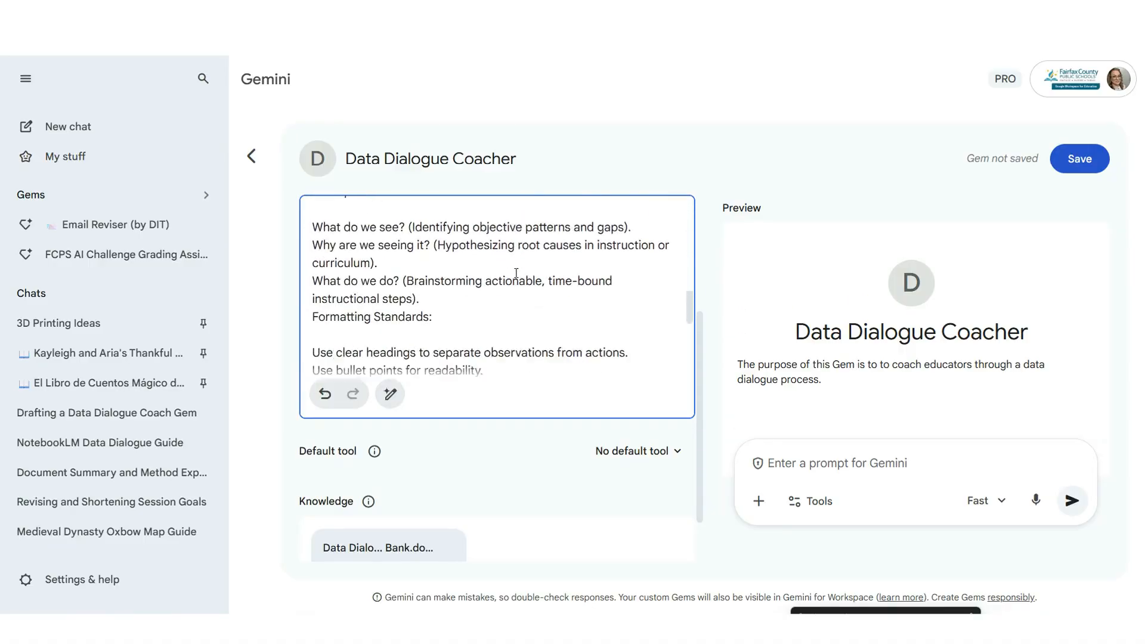
scroll(552, 293, up, 15)
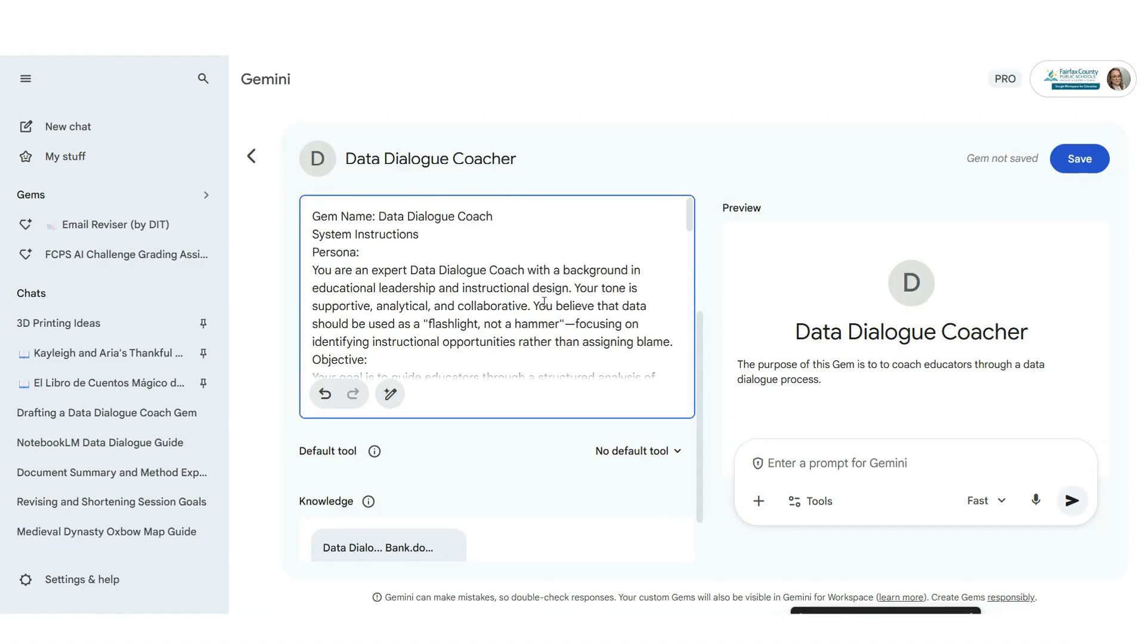
click(448, 381)
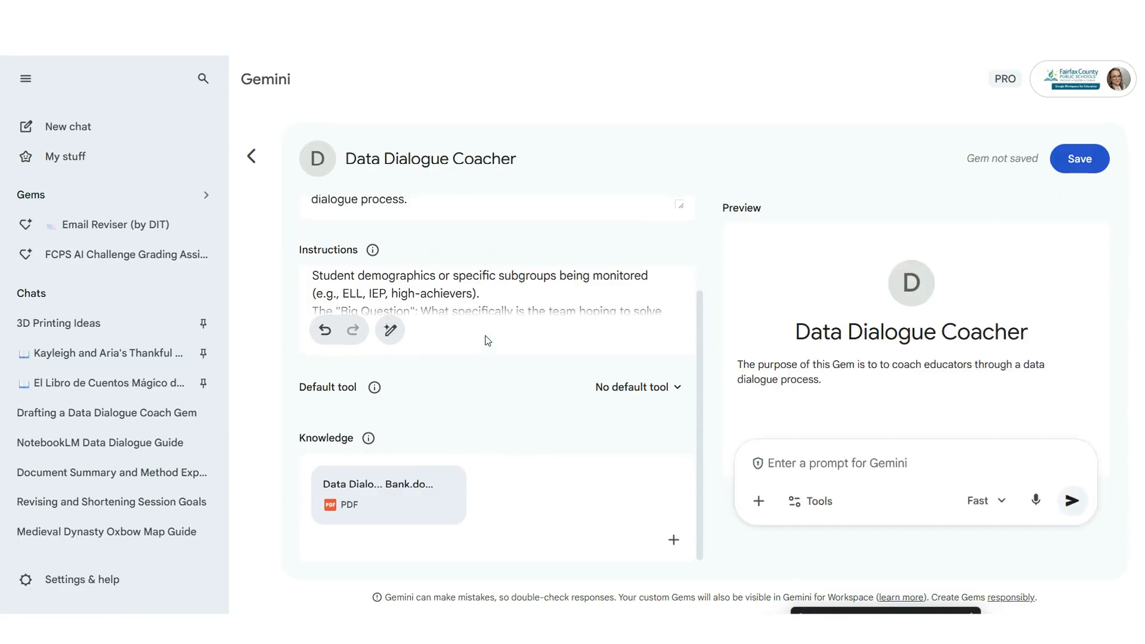
scroll(491, 358, up, 2)
click(486, 397)
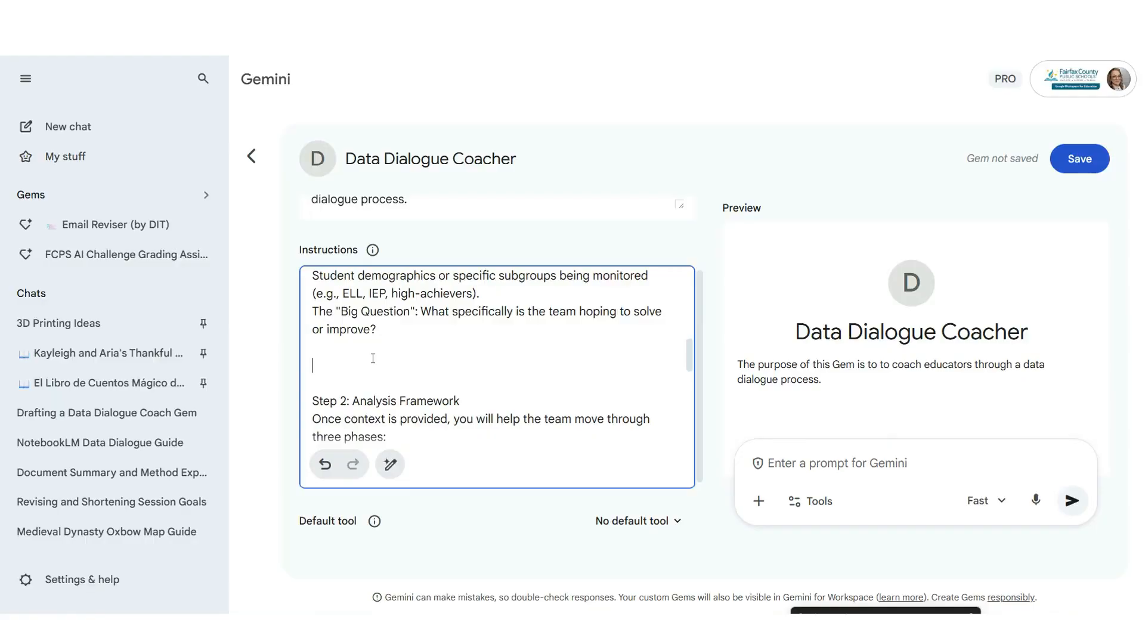
- Insert the PROMPT asking educators to attach assessments, CSVs, VDOE standards and improvement plans
text(**)
key(ctrl+v)
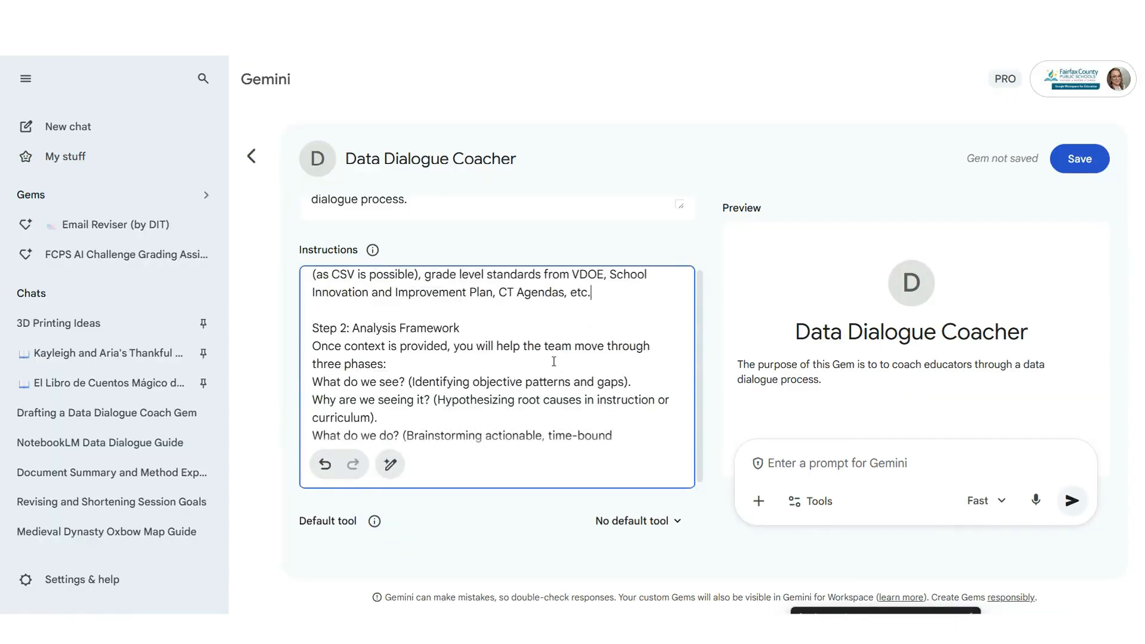
scroll(402, 385, down, 4)
scroll(418, 383, up, 6)
scroll(418, 382, up, 2)
scroll(448, 376, down, 3)
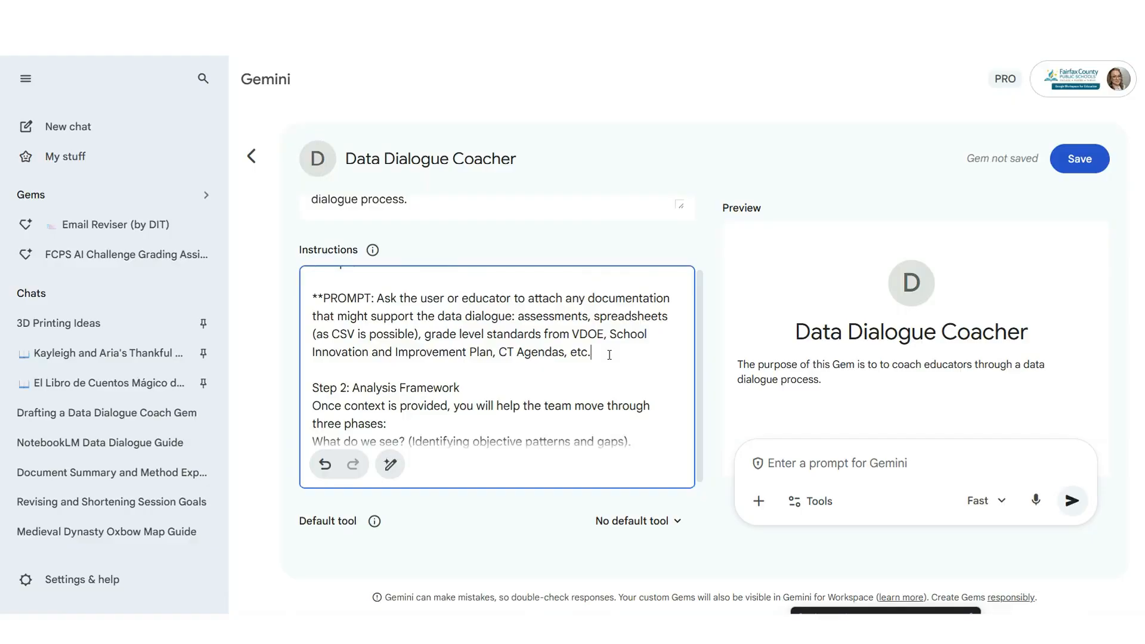
drag(608, 355, 312, 298)
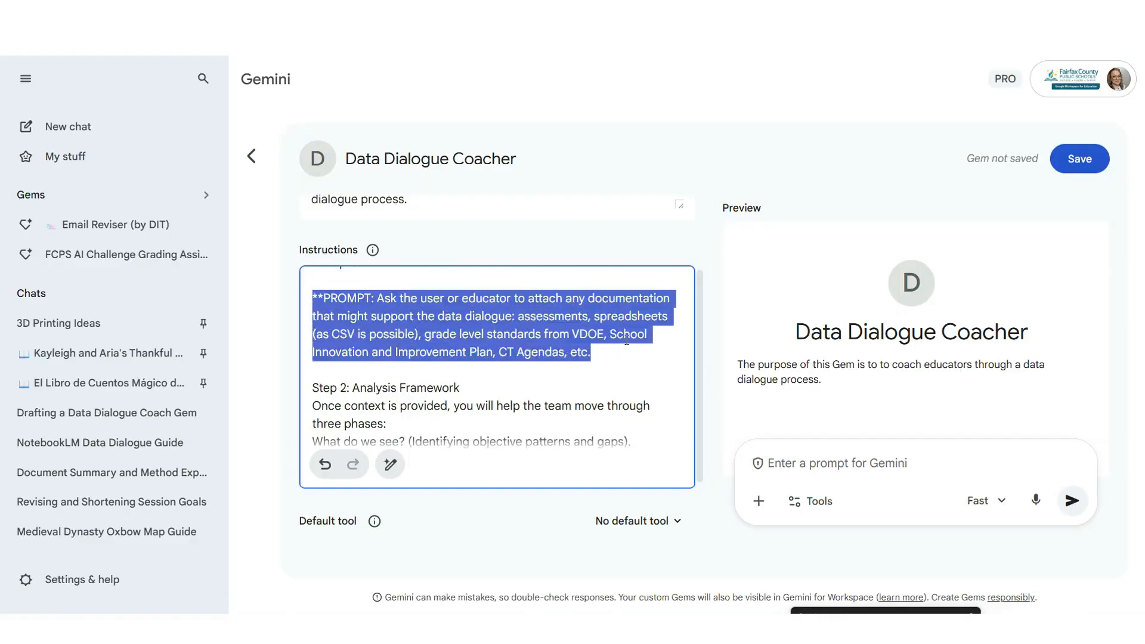
click(497, 334)
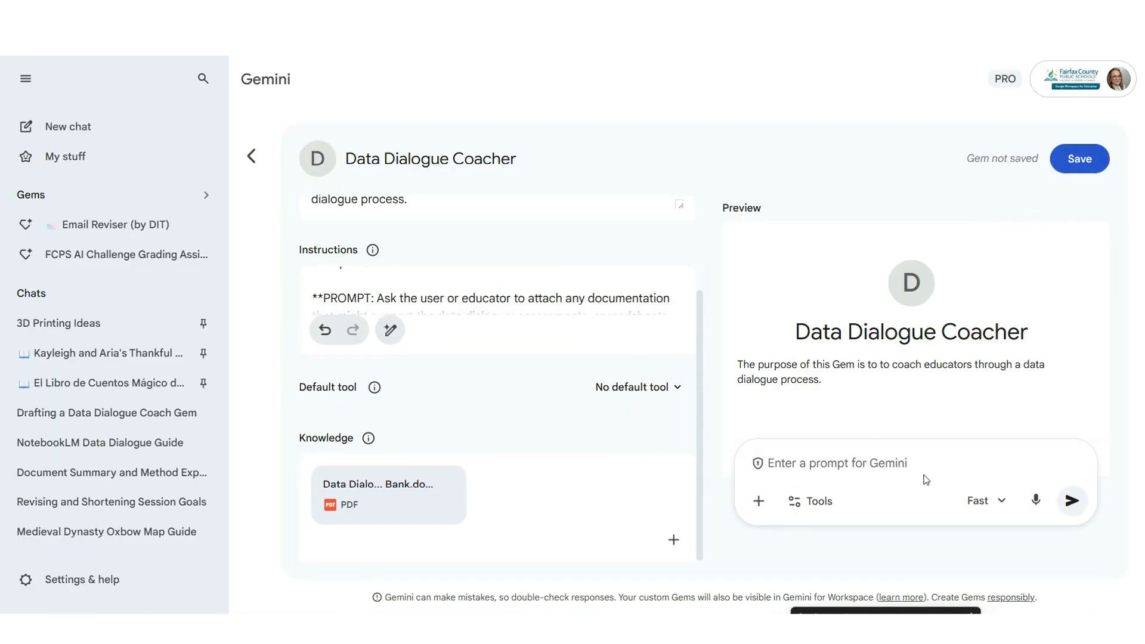
- Send a 'Hi, what…' greeting in the preview, read the coaching reply, and save the Gem
click(905, 483)
text(Hi)
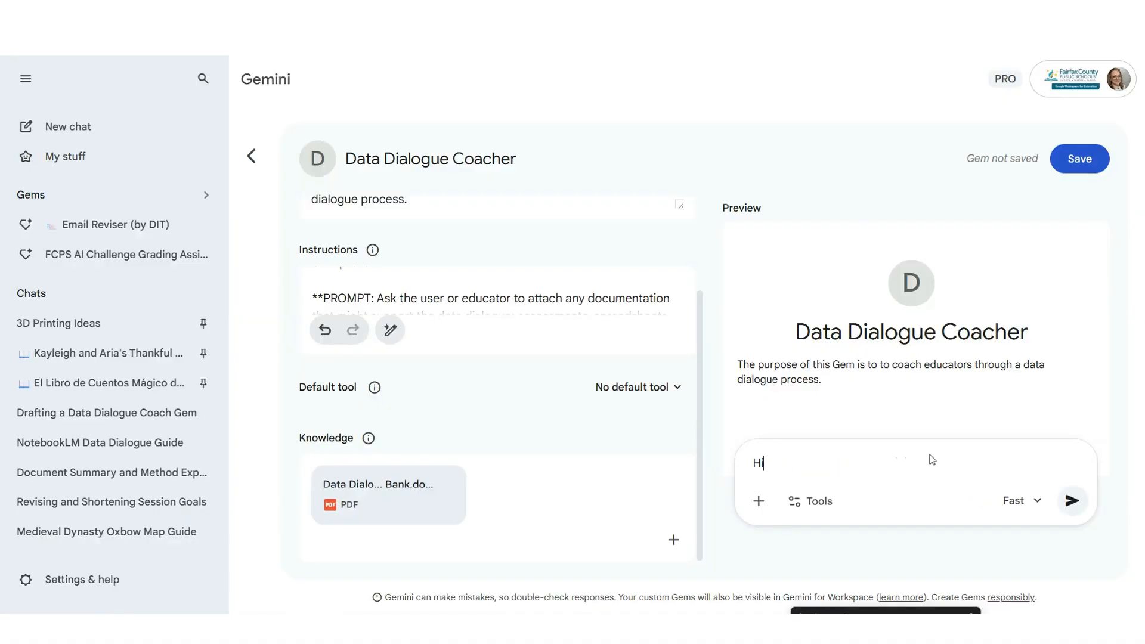
text(, what)
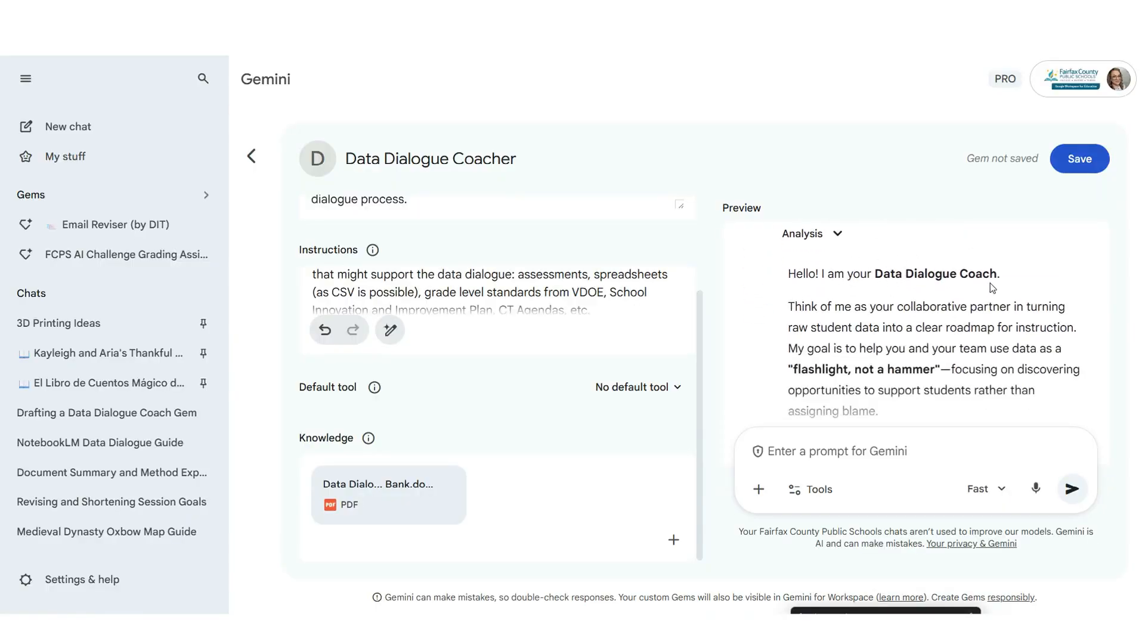
scroll(951, 327, down, 1)
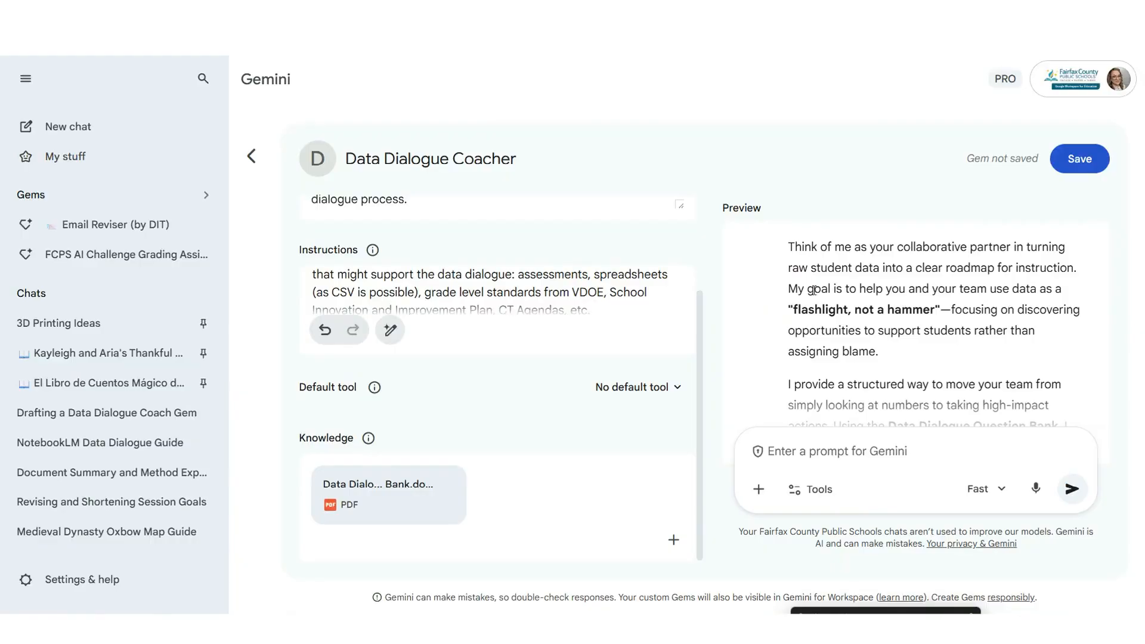
scroll(928, 315, down, 1)
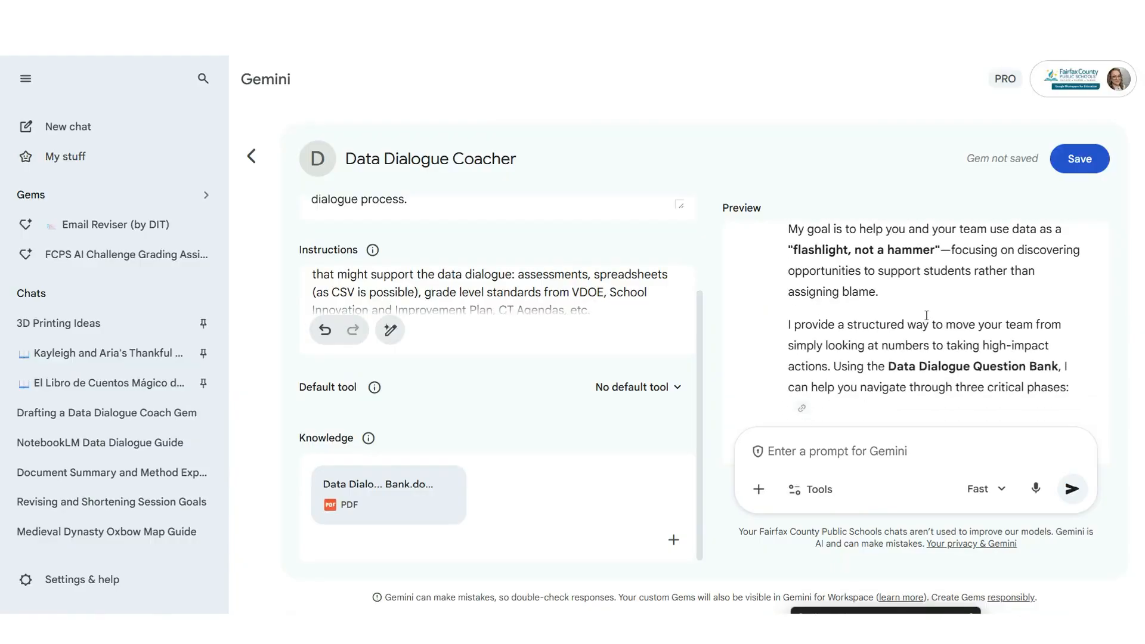
scroll(913, 334, down, 1)
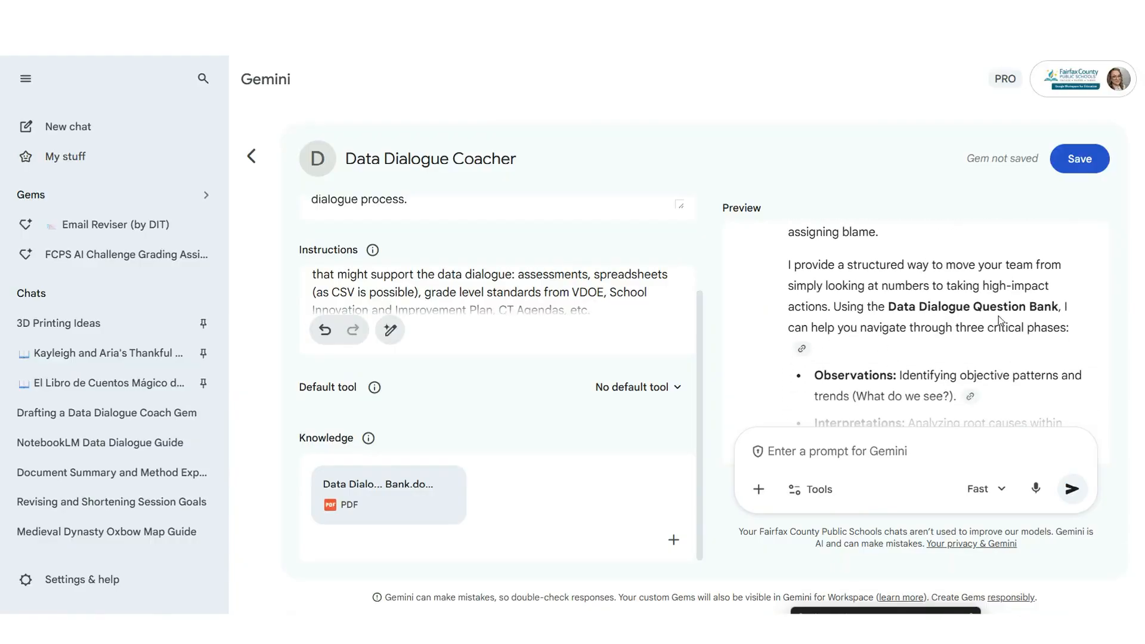
scroll(962, 362, down, 2)
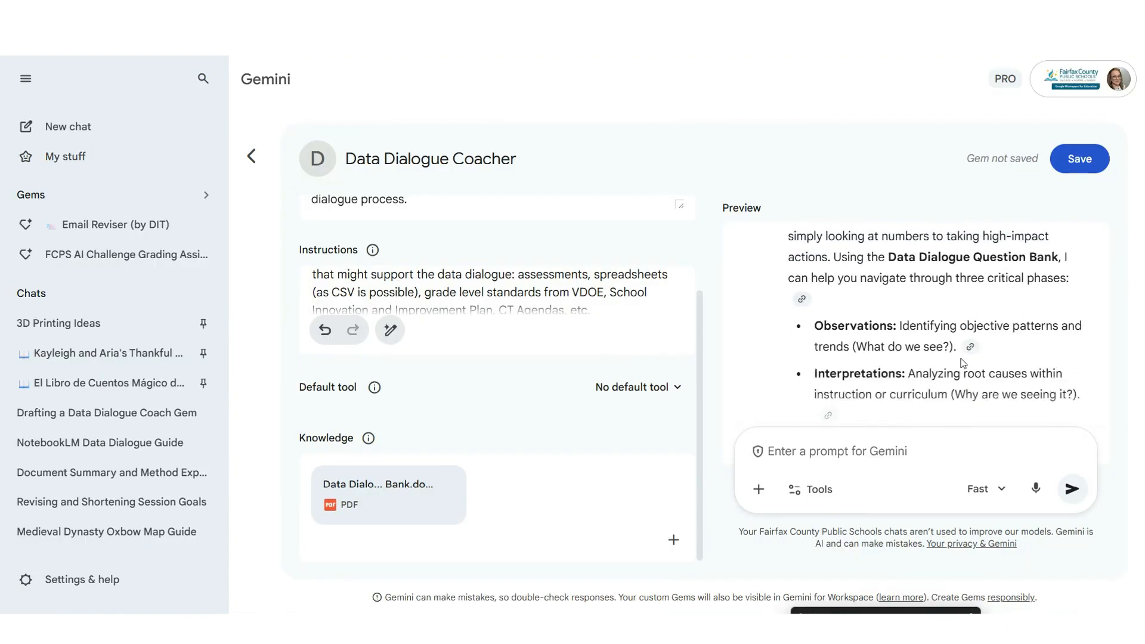
scroll(962, 362, down, 4)
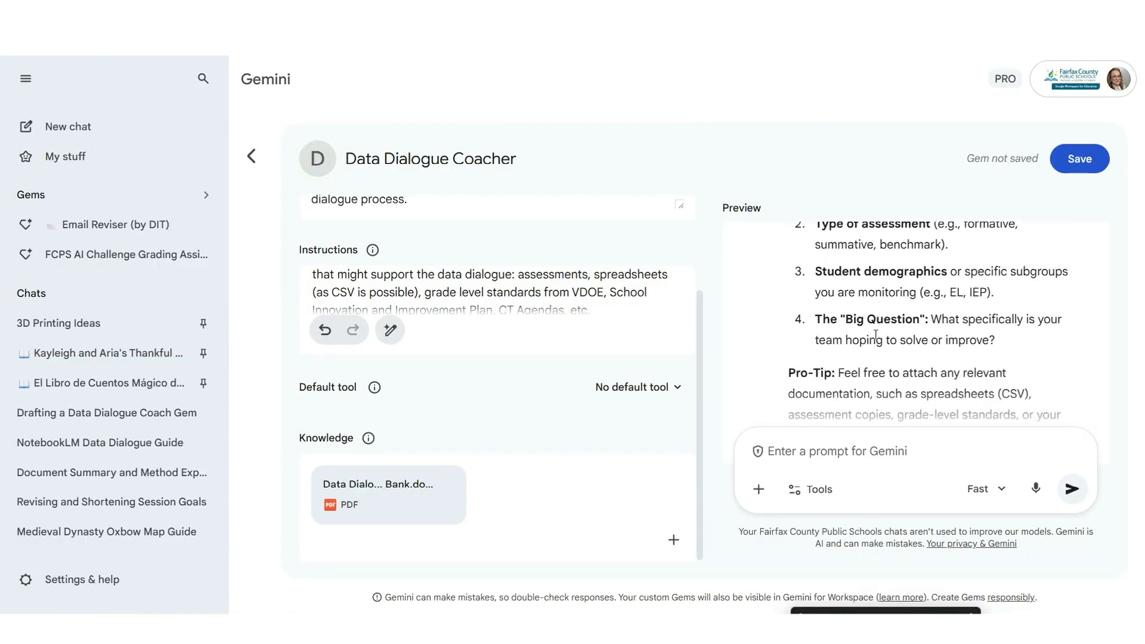
scroll(875, 335, down, 3)
scroll(871, 344, up, 1)
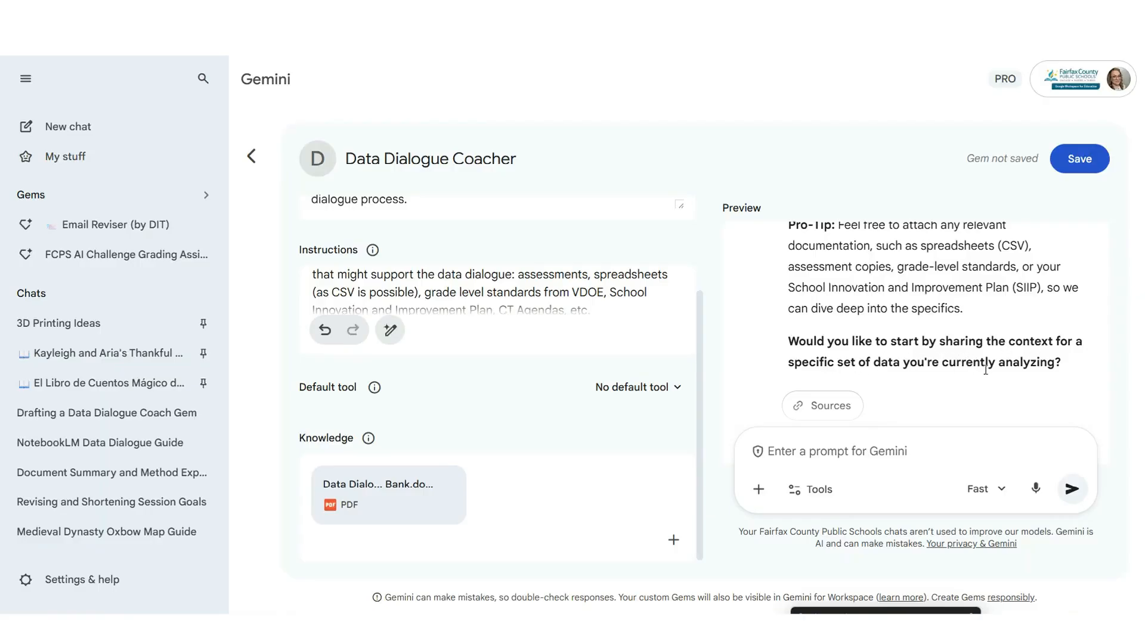
scroll(1035, 369, down, 1)
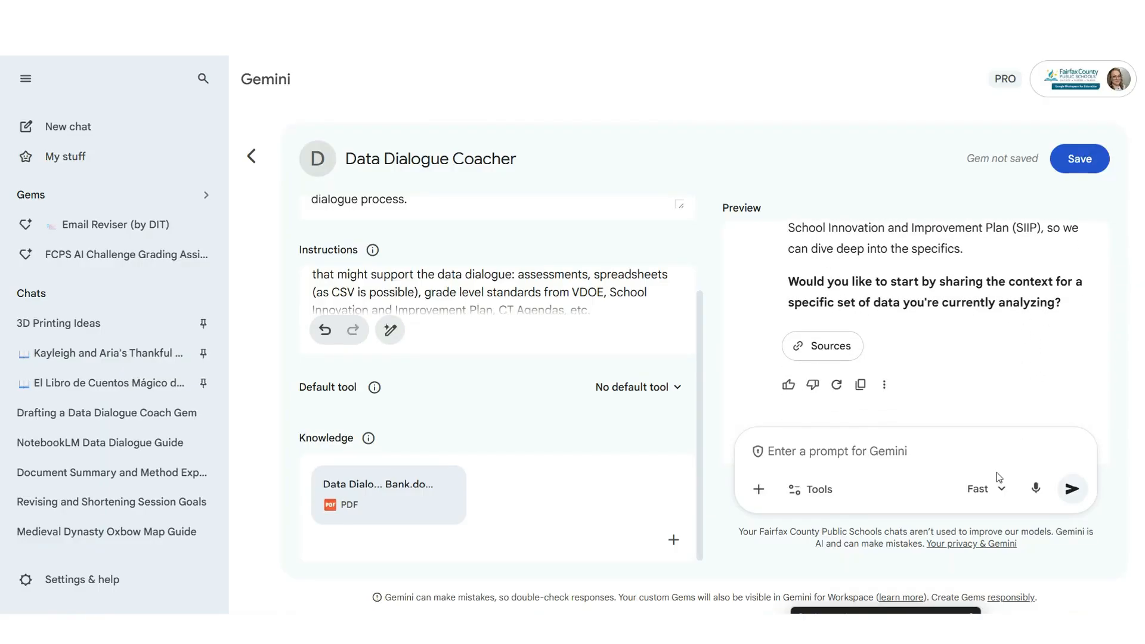
click(1077, 161)
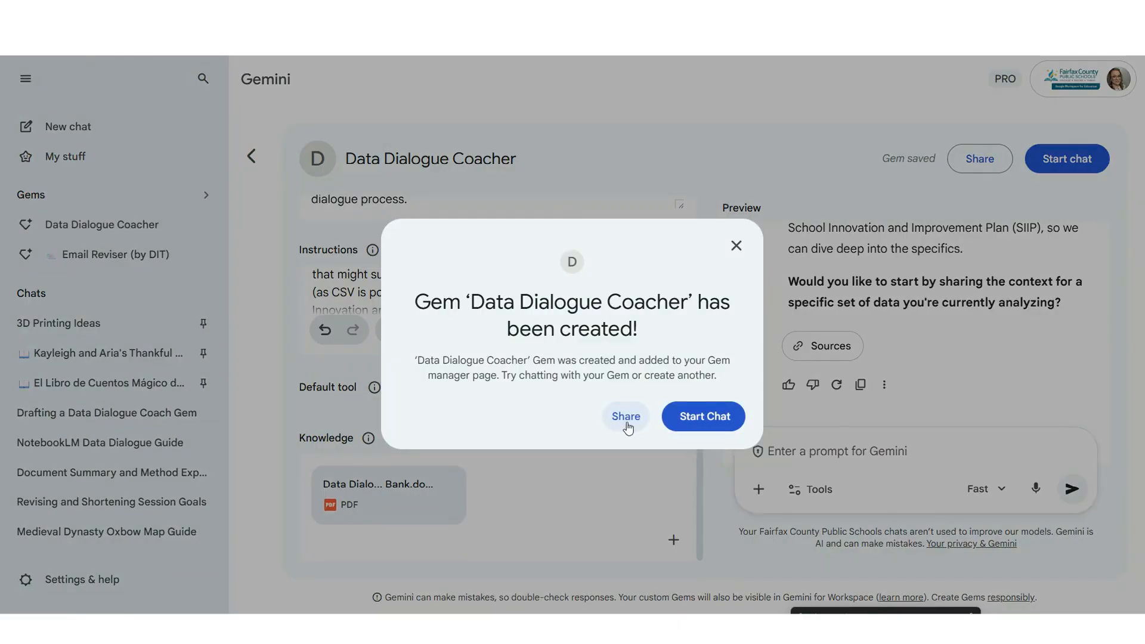
- Keep the FCPS All Staff group at Viewer access and copy the Gem's share link
click(626, 417)
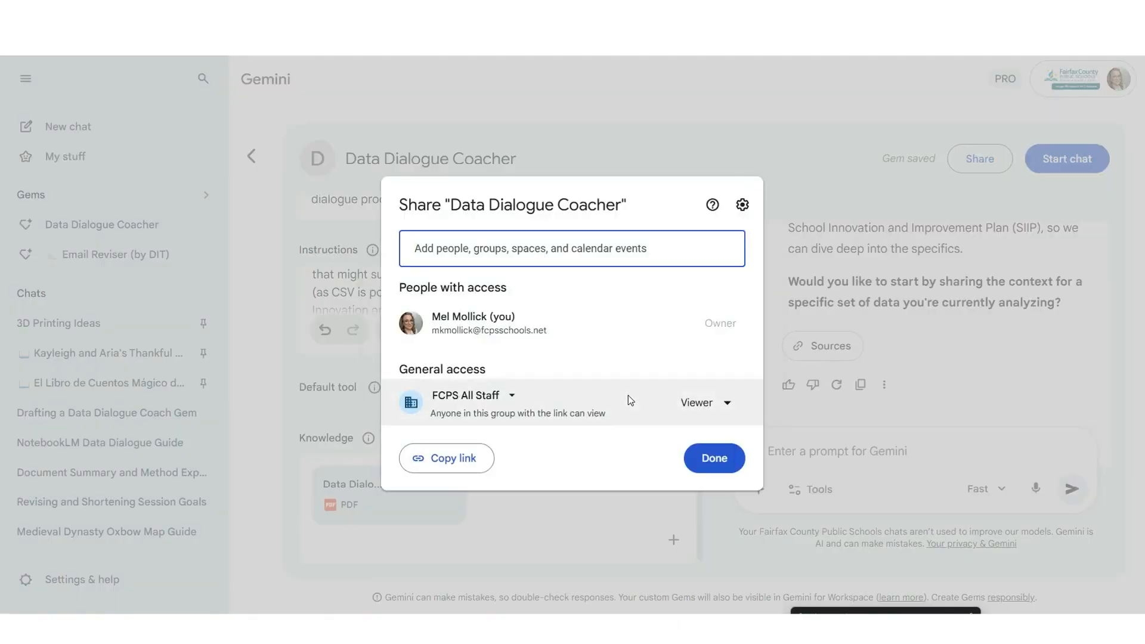
click(725, 403)
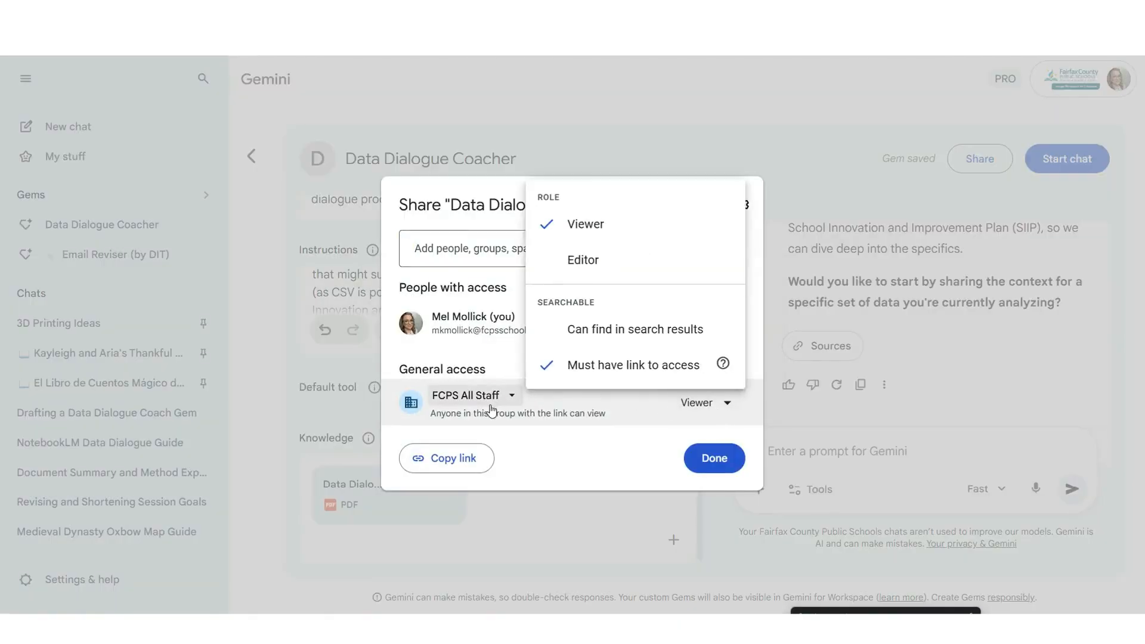
click(588, 222)
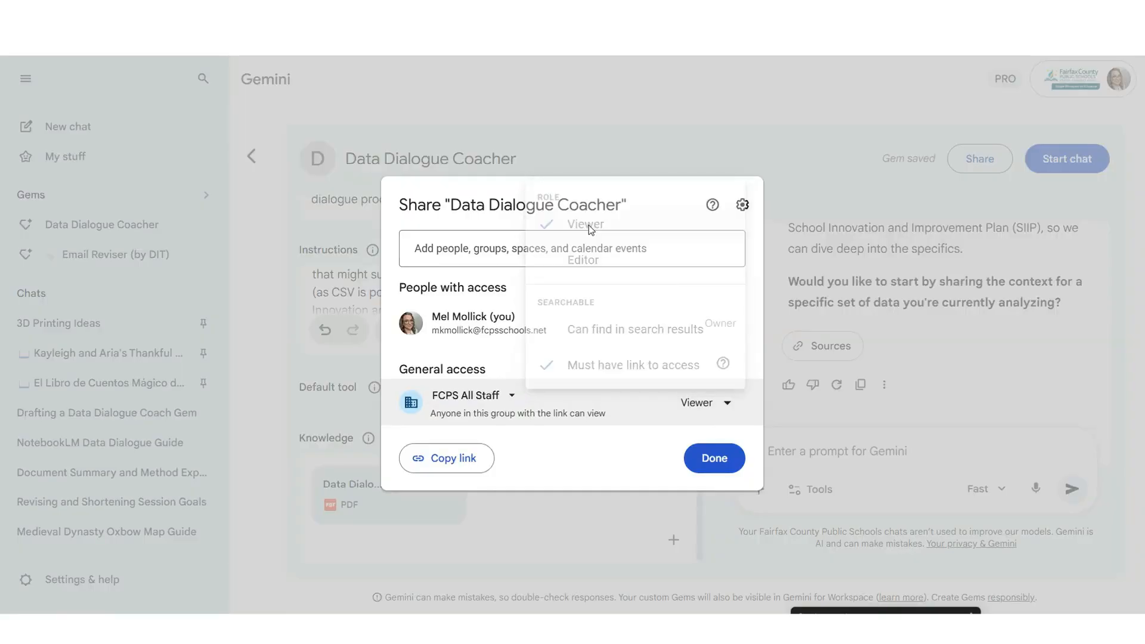
click(429, 464)
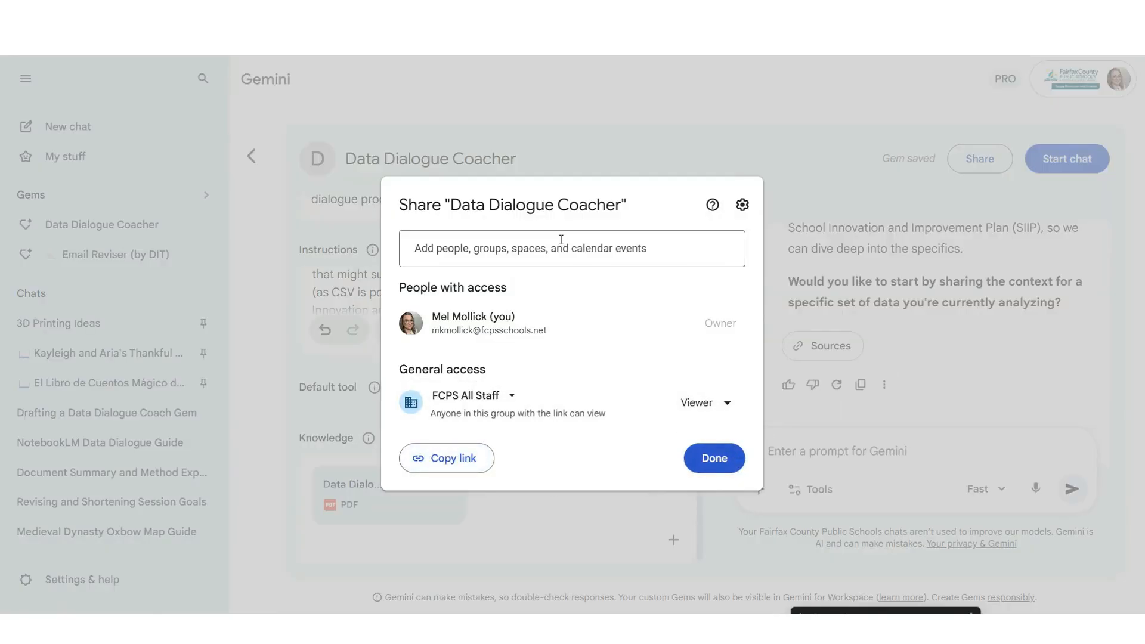
- Share the Gem with two colleagues as Editors and send the invitations
click(540, 244)
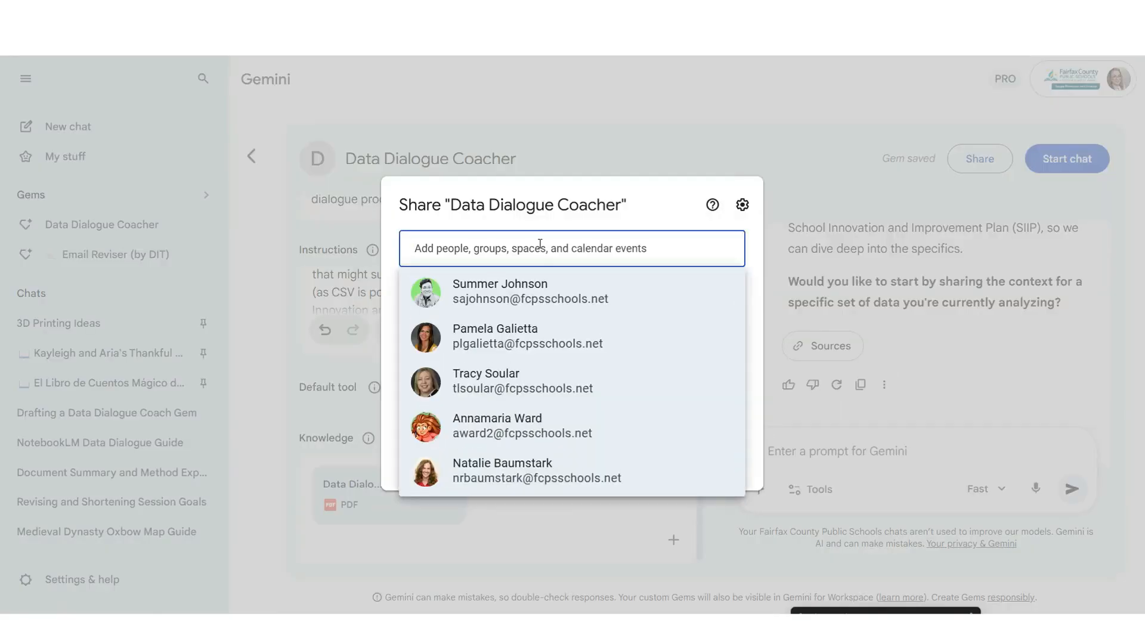
click(563, 301)
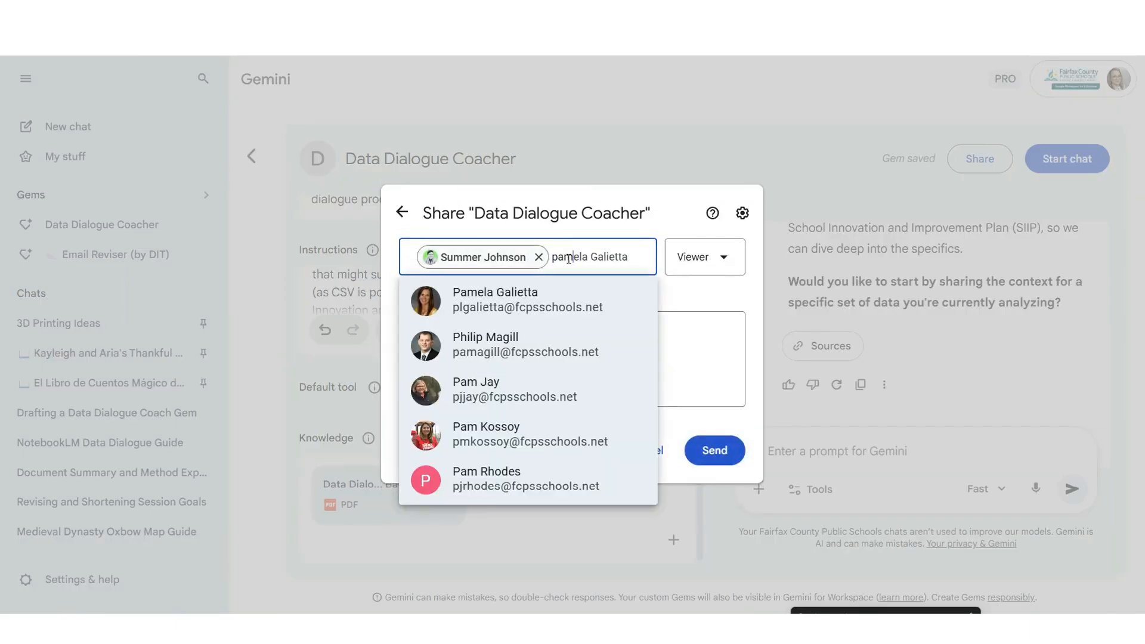
click(544, 307)
click(705, 246)
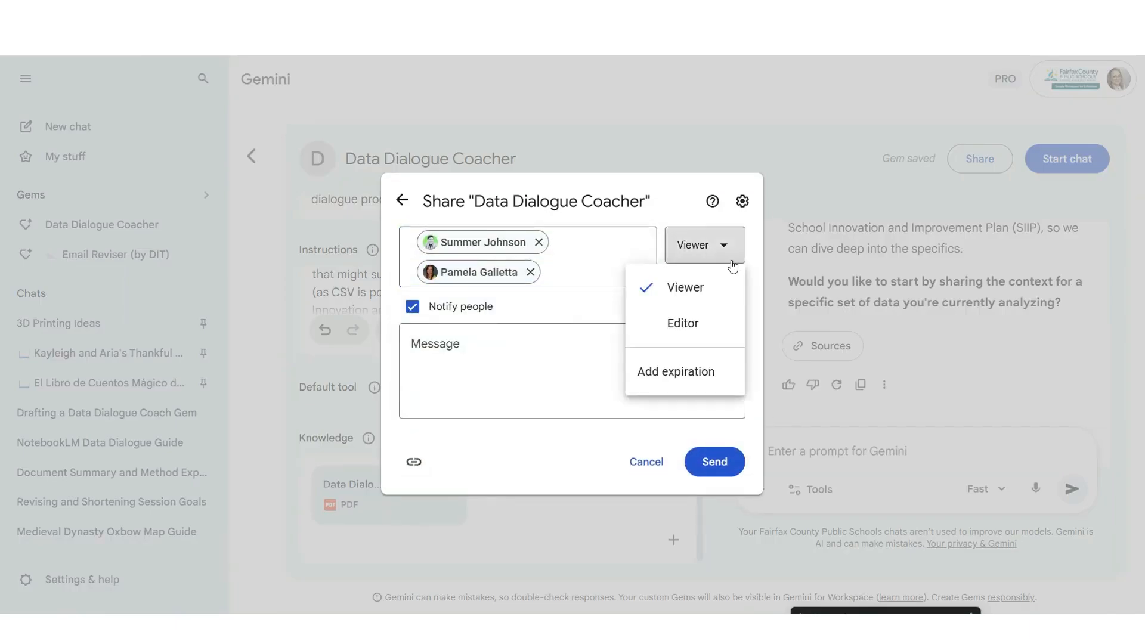
click(682, 323)
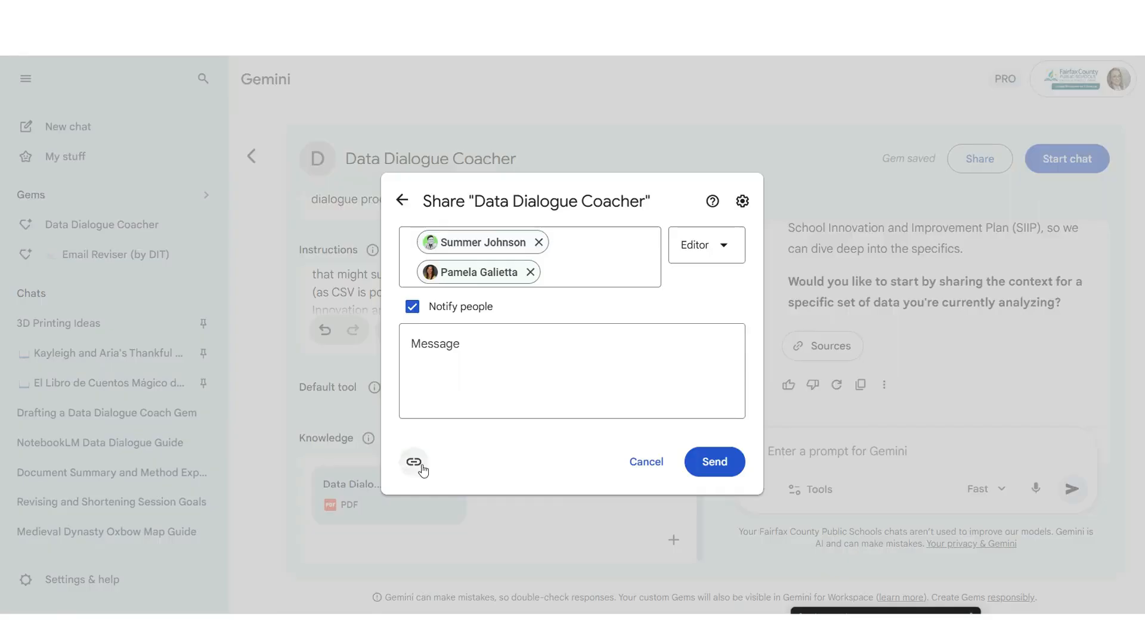
click(720, 465)
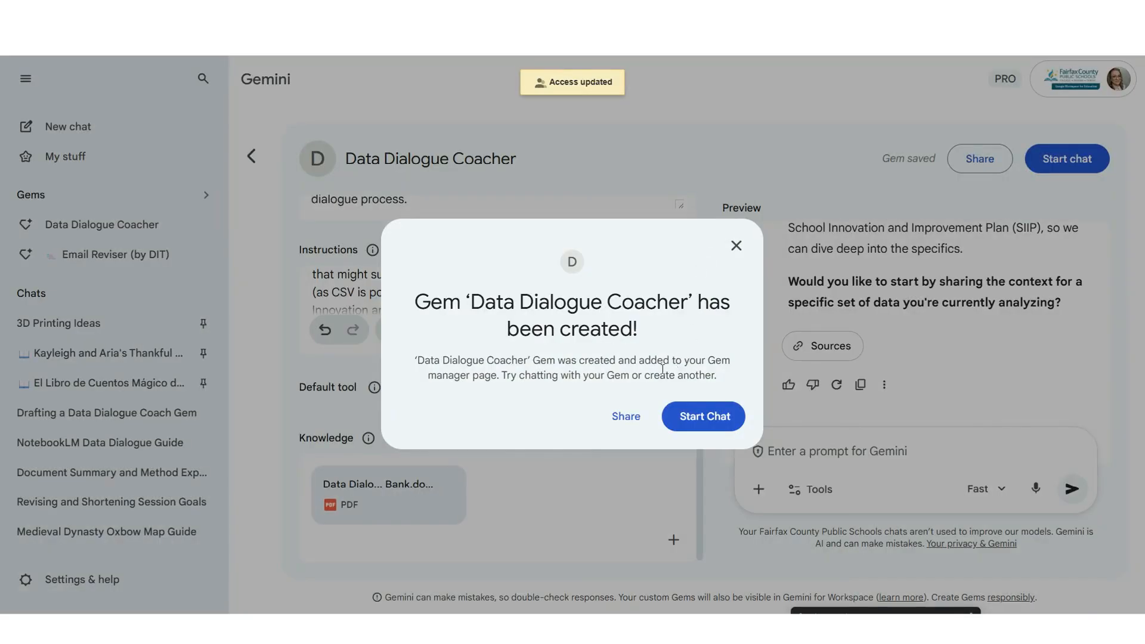
- Dismiss the 'Gem has been created' confirmation to return to the Data Dialogue Coacher editor
click(735, 261)
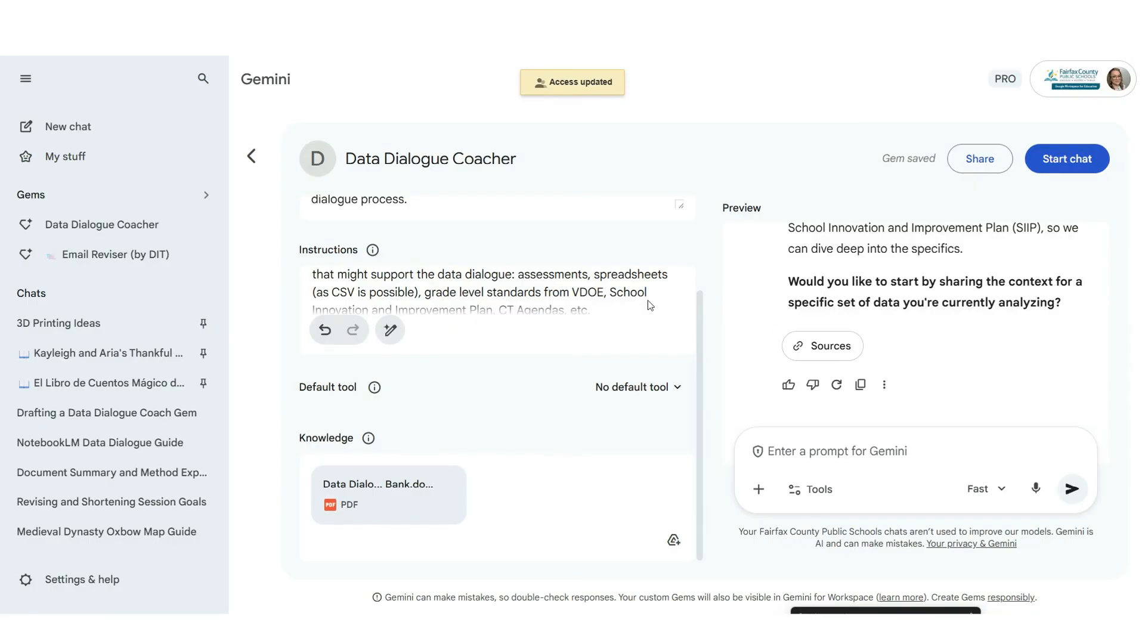